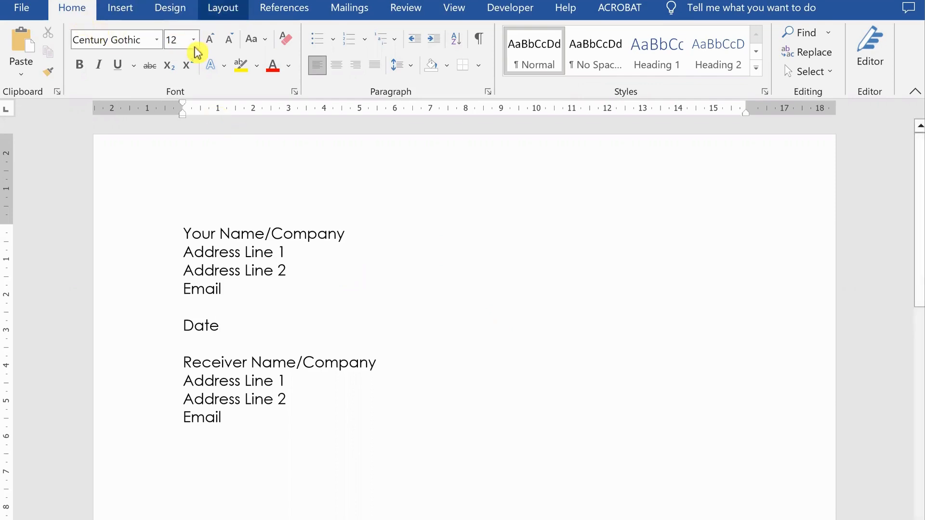
# Set the document's paper size to A4, 21 cm x 29.7 cm.
pyautogui.click(223, 8)
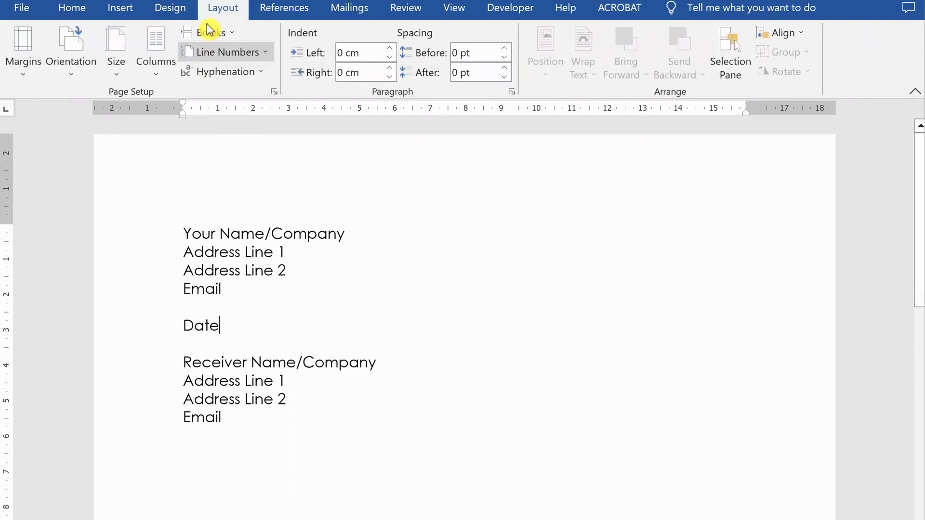
pyautogui.click(115, 66)
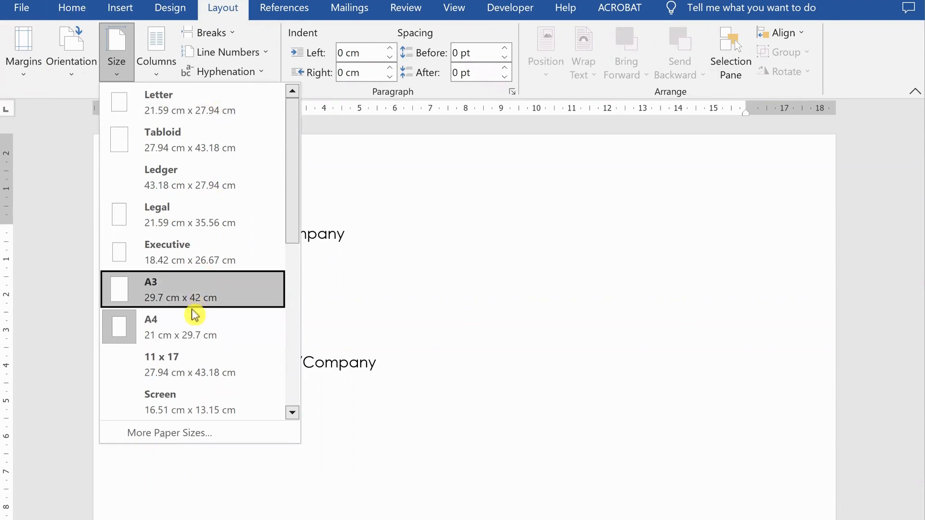
pyautogui.click(226, 332)
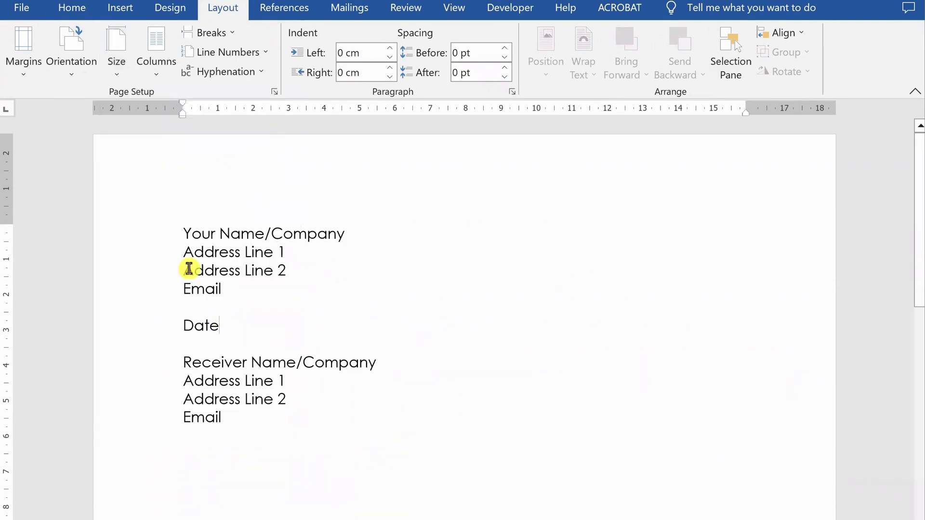
# Review the custom margins, paper and layout settings in Page Setup and accept them for the whole document.
pyautogui.click(31, 73)
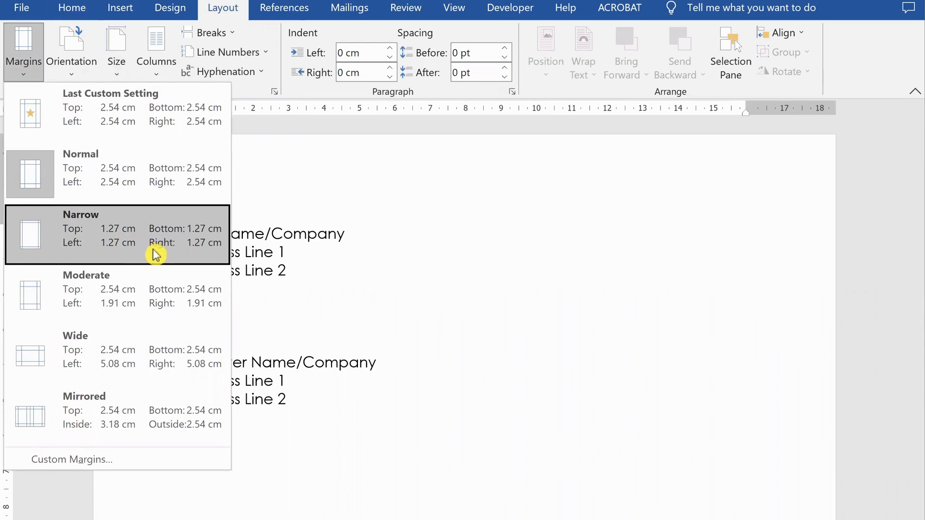
pyautogui.click(109, 463)
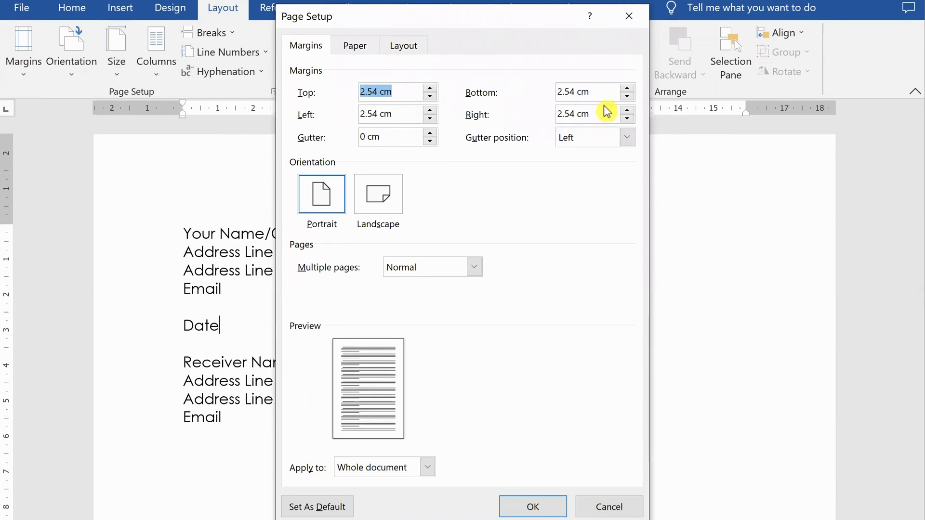
pyautogui.click(355, 48)
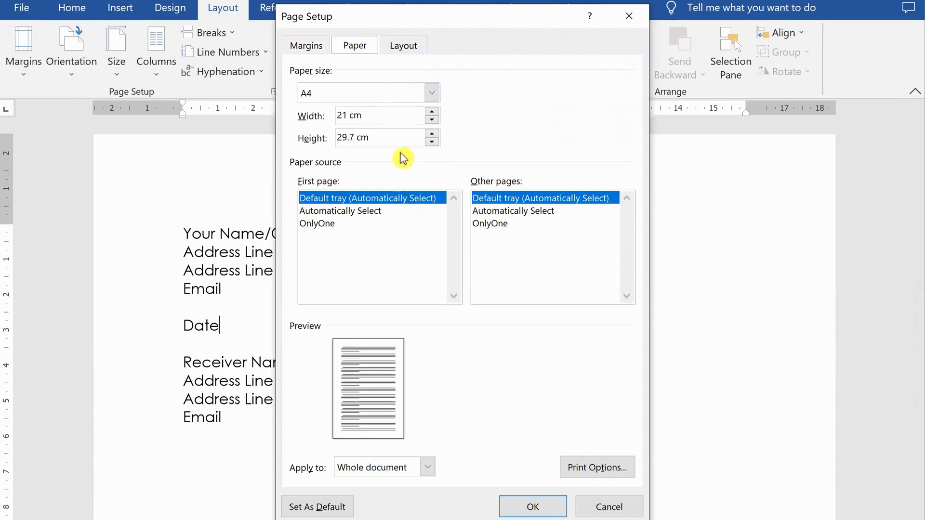
pyautogui.click(411, 50)
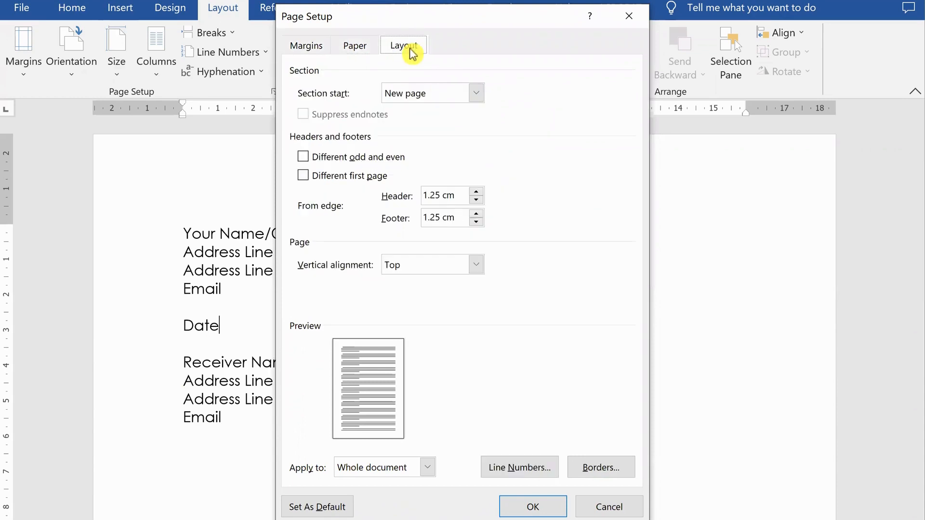
pyautogui.click(309, 50)
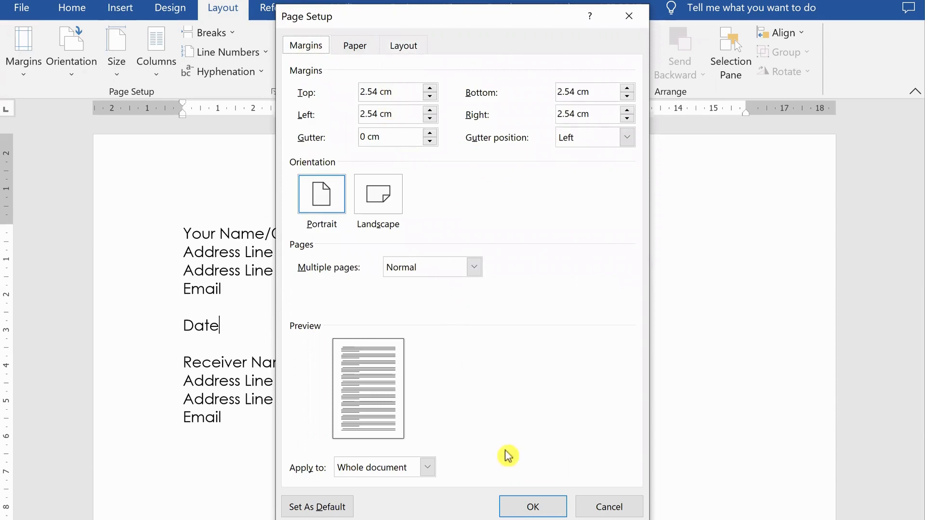
pyautogui.click(532, 506)
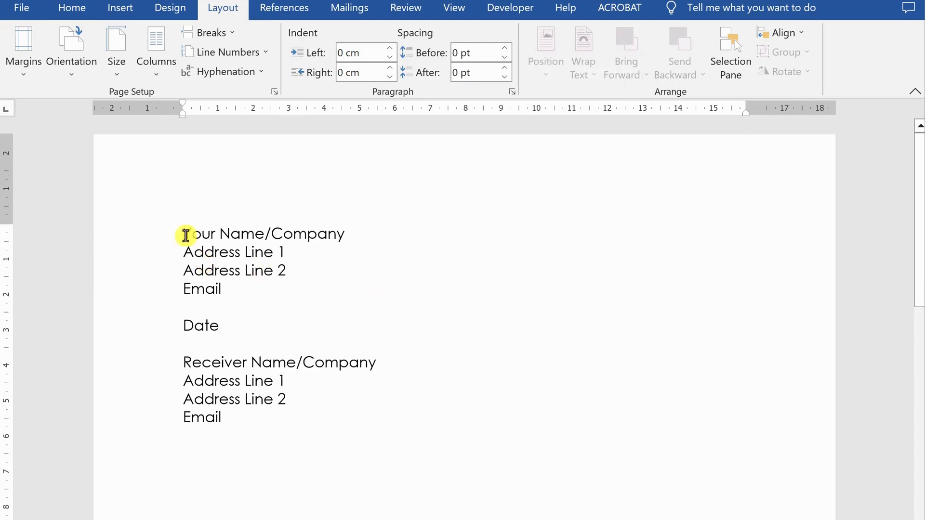
# Examine the sender block line by line: name or company, both address lines, email and the blank line below.
pyautogui.moveTo(182, 233); pyautogui.dragTo(239, 287)
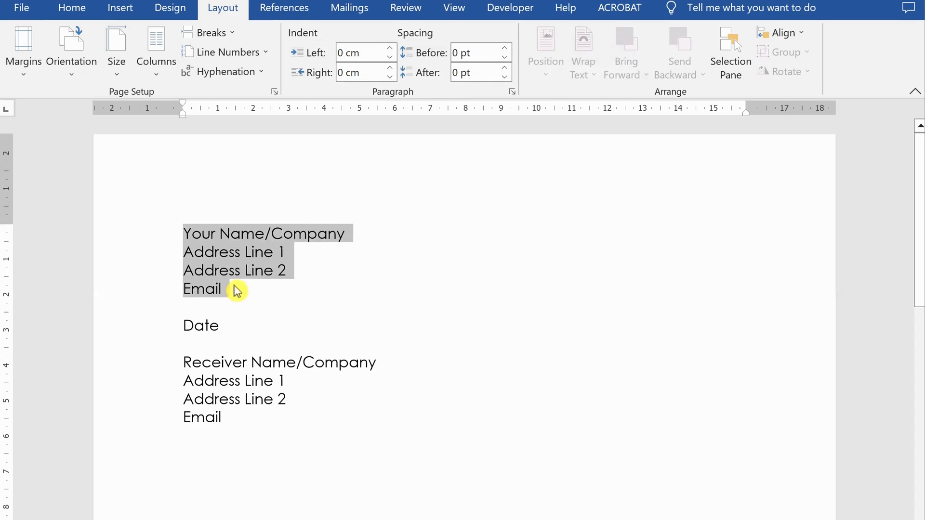
pyautogui.click(237, 291)
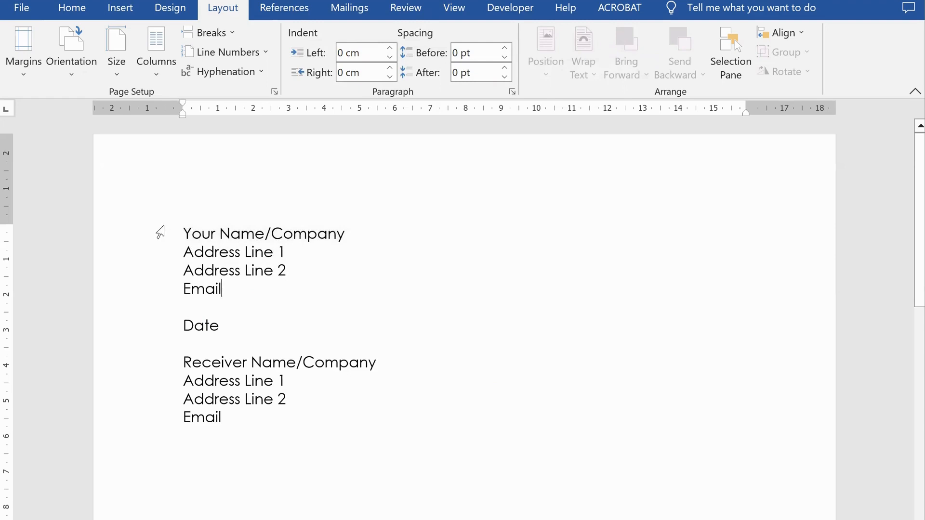
pyautogui.moveTo(160, 232); pyautogui.dragTo(221, 290)
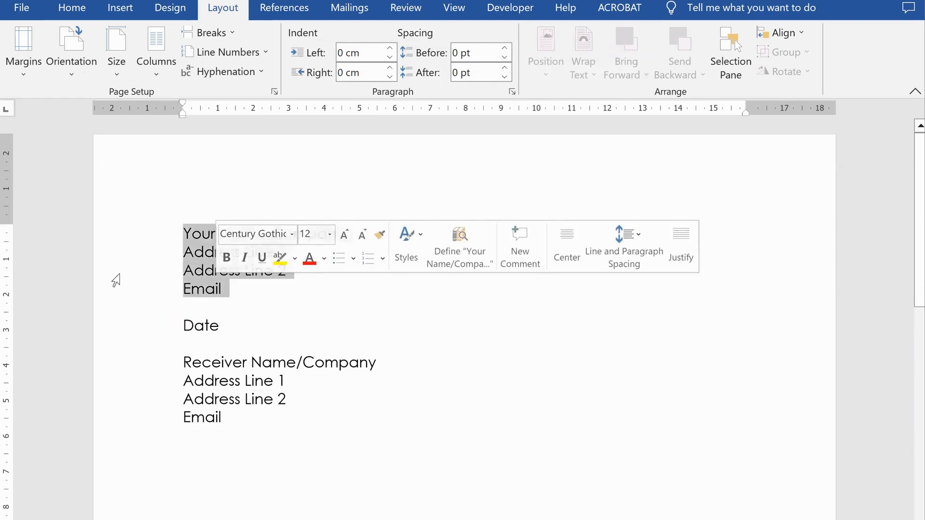
pyautogui.click(352, 319)
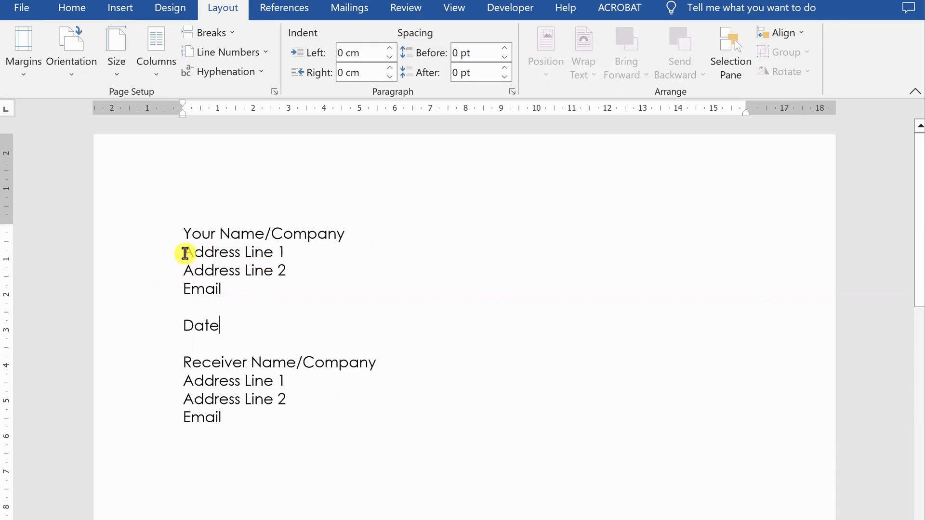
pyautogui.moveTo(185, 253); pyautogui.dragTo(294, 253)
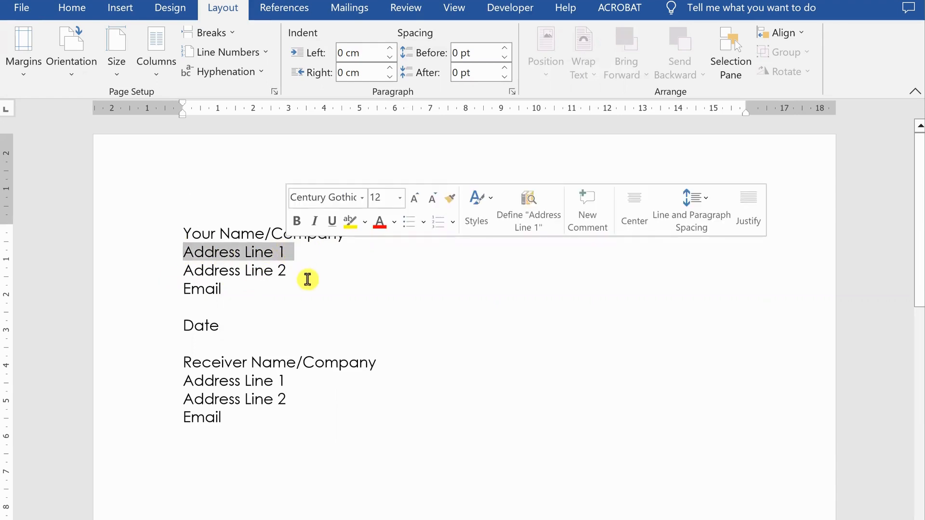
pyautogui.moveTo(182, 266); pyautogui.dragTo(292, 268)
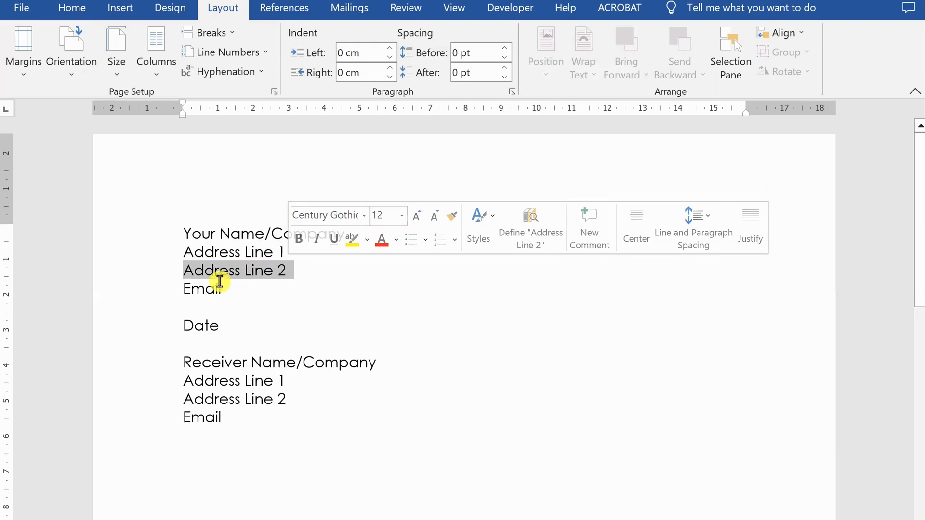
pyautogui.click(193, 293)
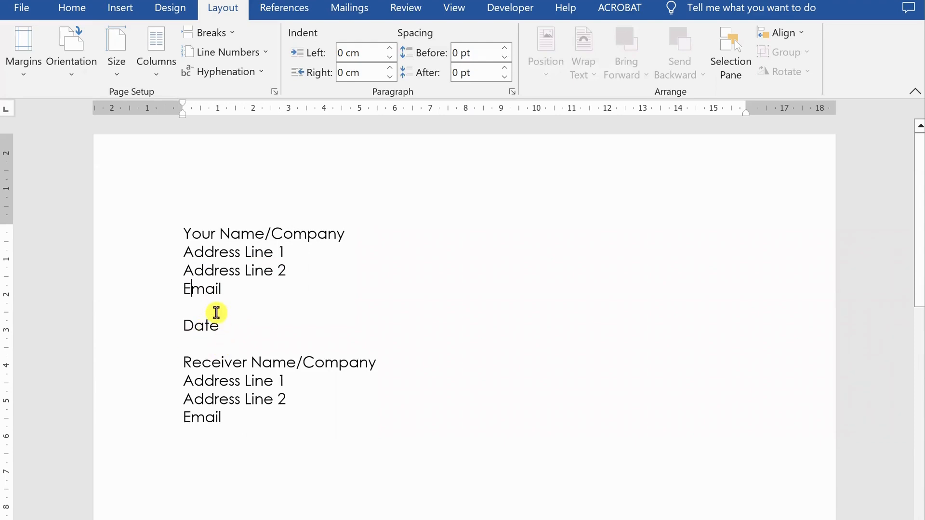
pyautogui.click(216, 313)
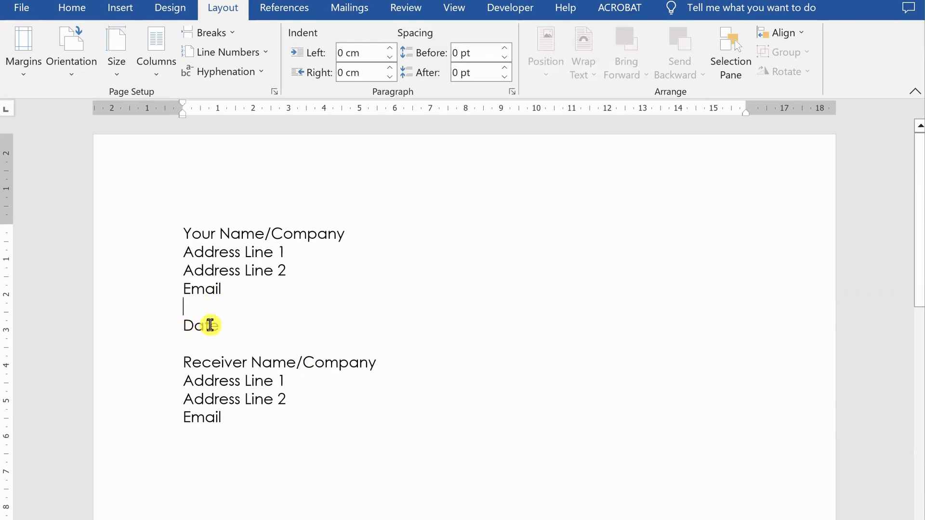
# Replace the Date placeholder below the sender block with 1 February 2023.
pyautogui.doubleClick(207, 325)
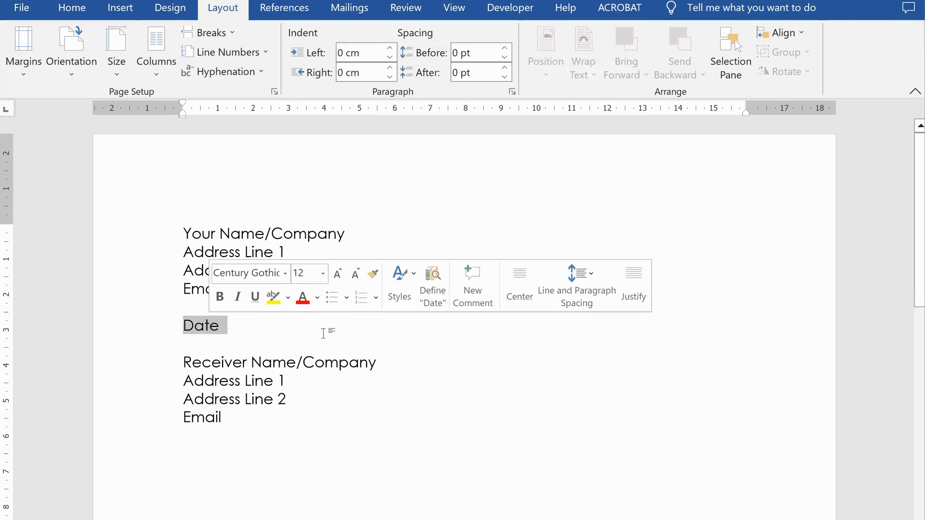
pyautogui.click(324, 334)
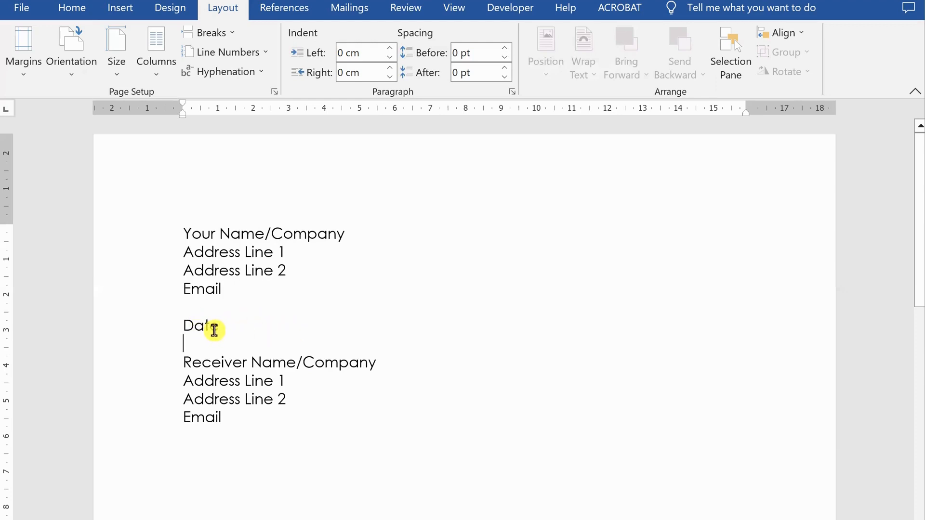
pyautogui.doubleClick(212, 327)
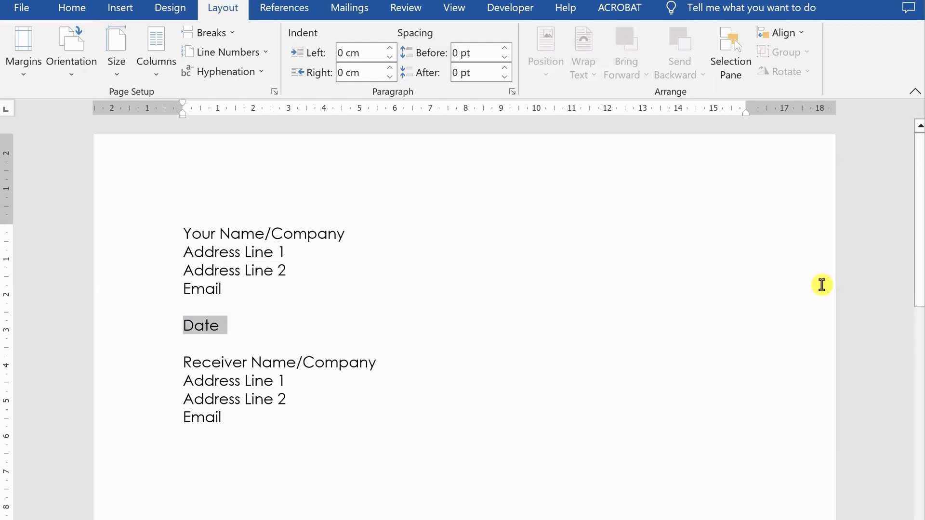
pyautogui.write('1')
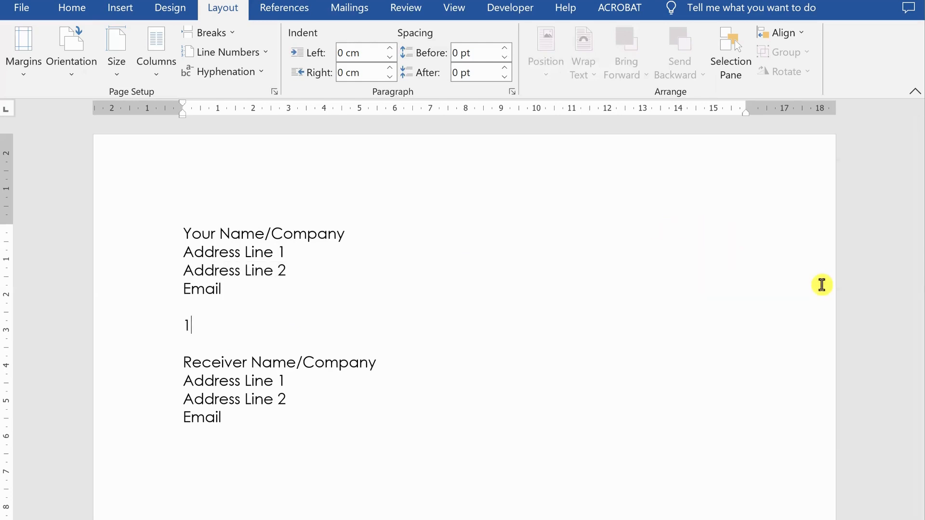
pyautogui.write(' February ')
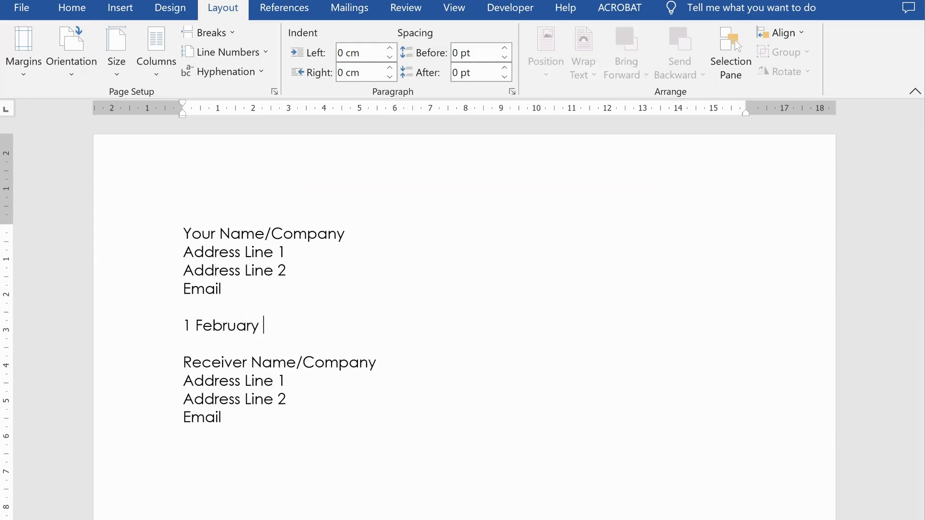
pyautogui.write('2023')
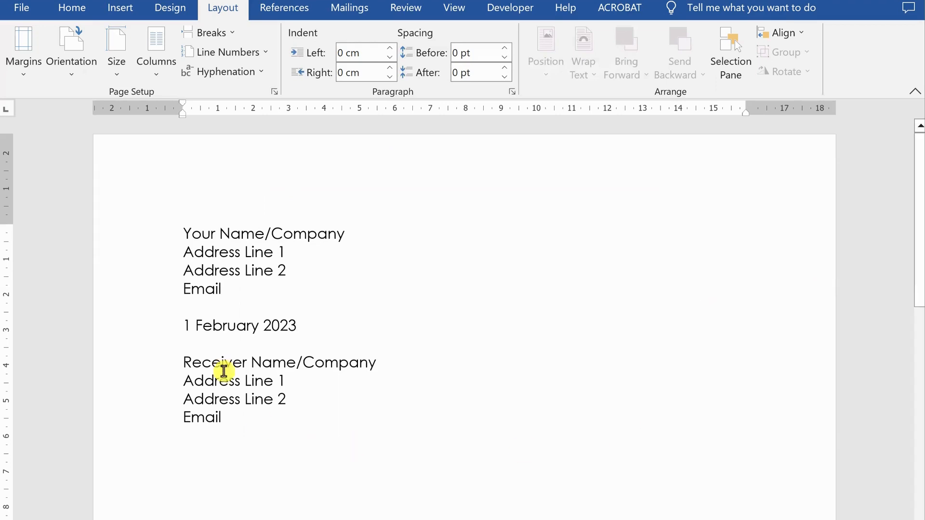
# Examine the receiver block below the date line by line: name or company, both address lines and email.
pyautogui.click(219, 344)
pyautogui.click(164, 366)
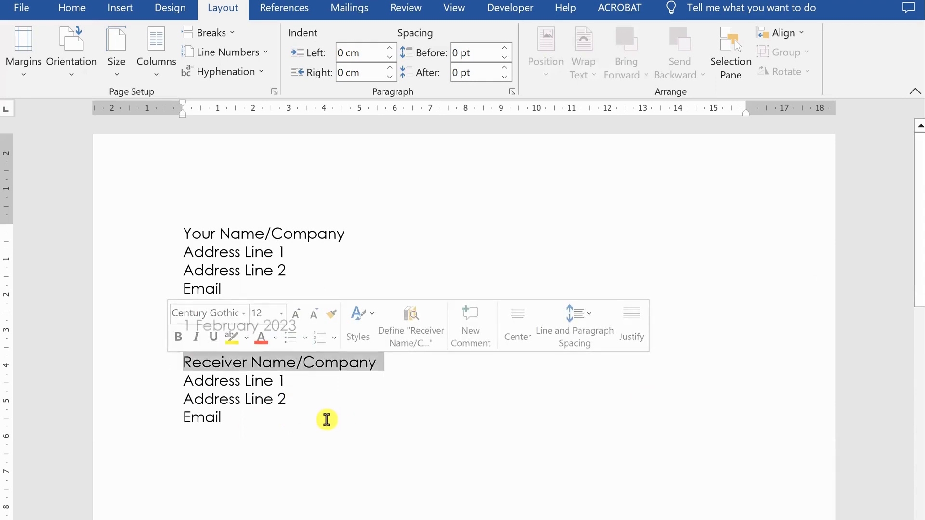
pyautogui.click(315, 382)
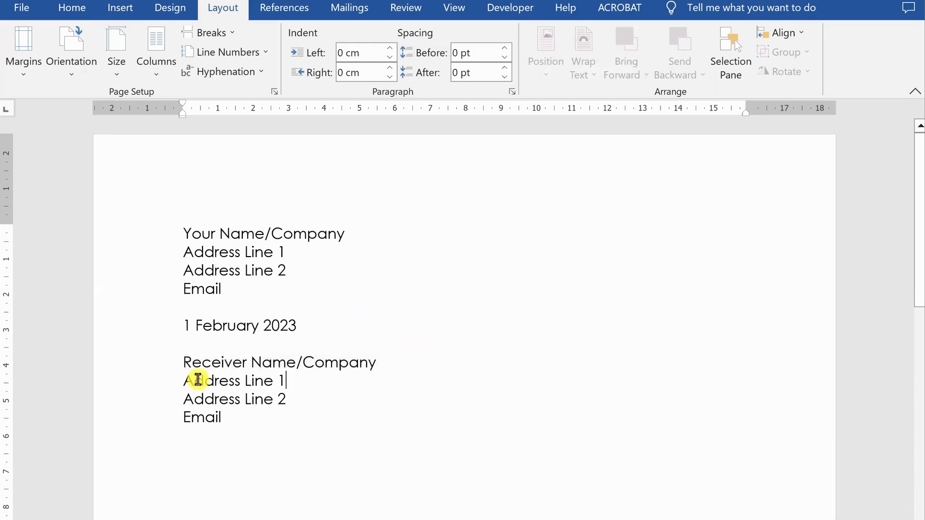
pyautogui.click(385, 365)
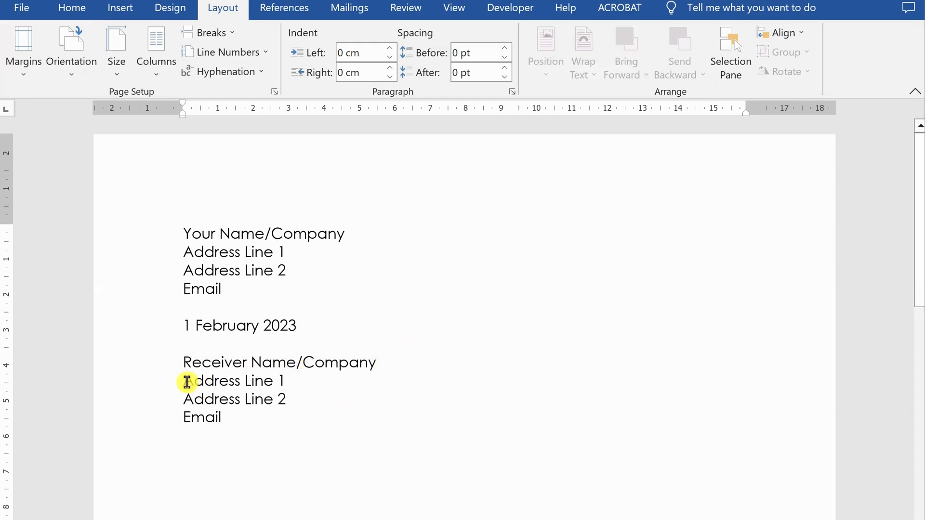
pyautogui.moveTo(183, 382); pyautogui.dragTo(295, 381)
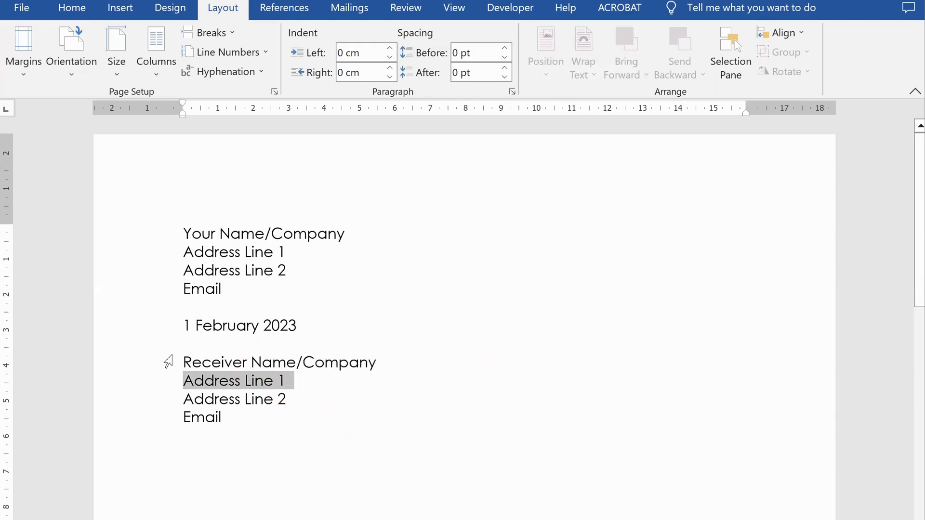
pyautogui.moveTo(185, 401); pyautogui.dragTo(295, 399)
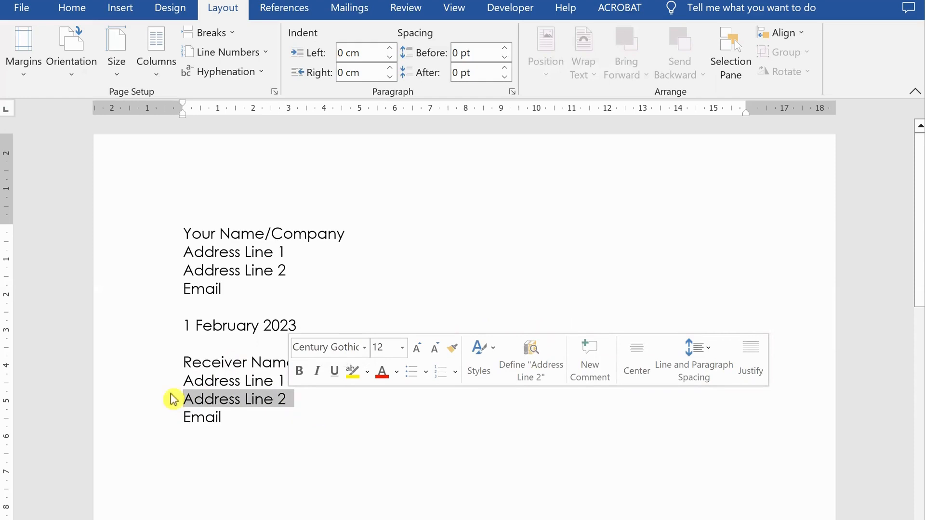
pyautogui.click(204, 419)
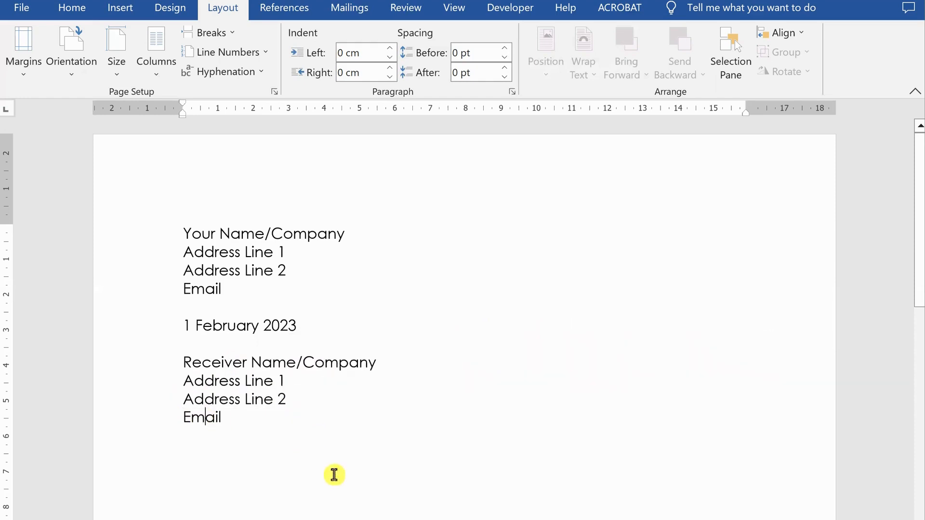
pyautogui.click(239, 419)
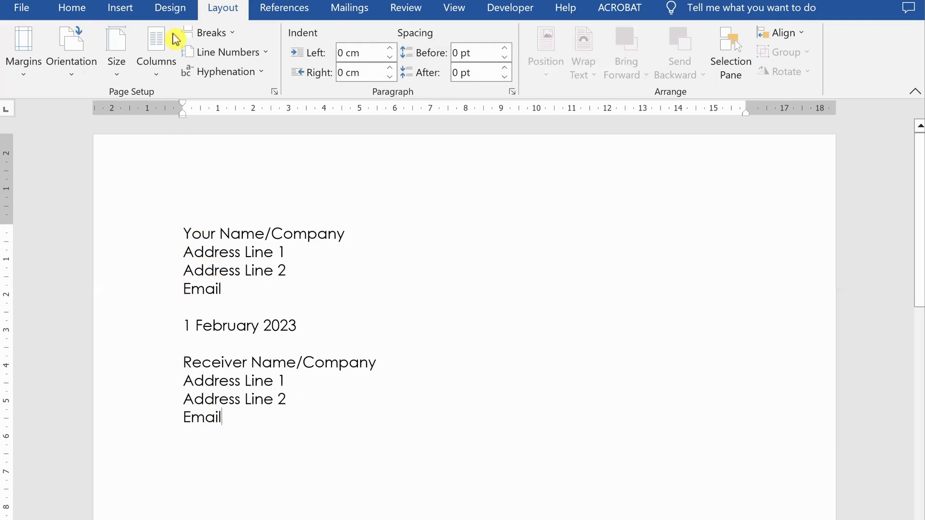
# Select the sender details, the date and the receiver details together and right-align them.
pyautogui.click(84, 19)
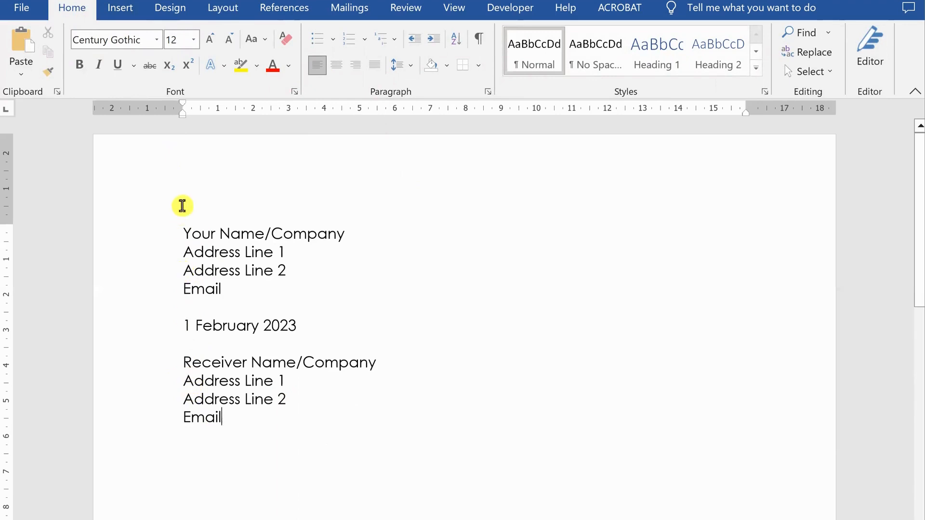
pyautogui.moveTo(184, 233); pyautogui.dragTo(192, 307)
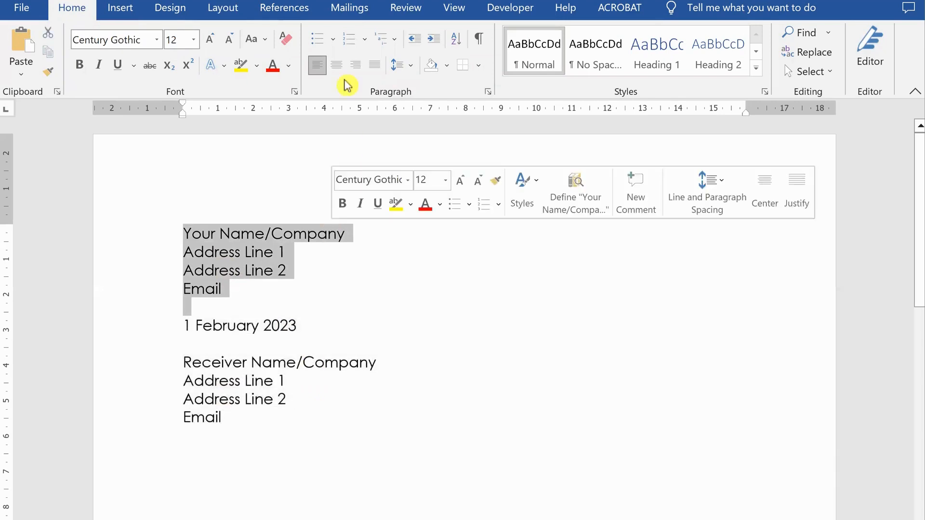
pyautogui.moveTo(235, 421); pyautogui.dragTo(171, 233)
pyautogui.click(339, 72)
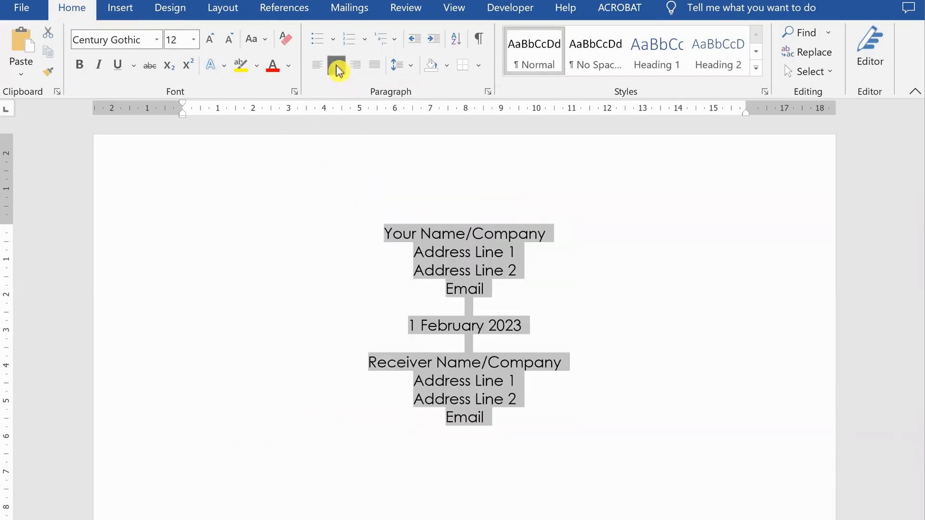
pyautogui.click(356, 68)
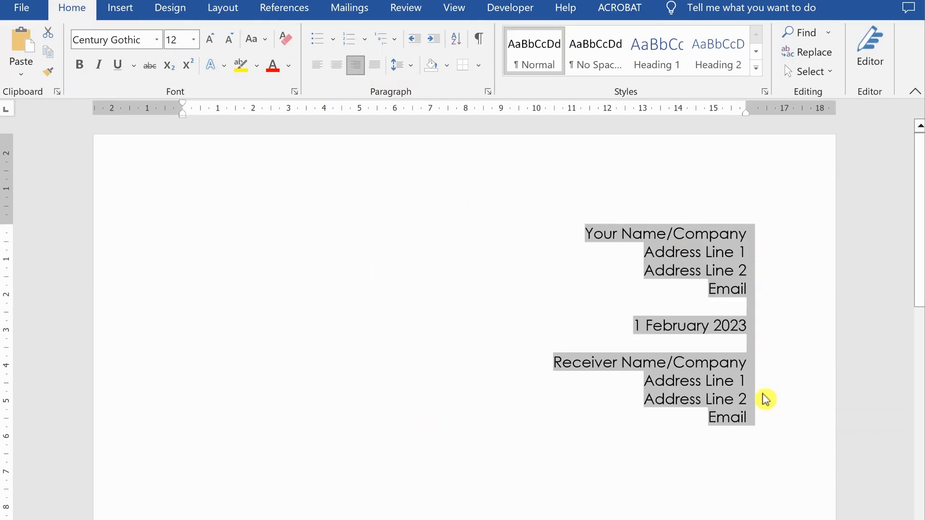
# Leave a blank line below the receiver block and add the left-aligned salutation "Dear Sir/Madam".
pyautogui.click(761, 427)
pyautogui.press('Return')
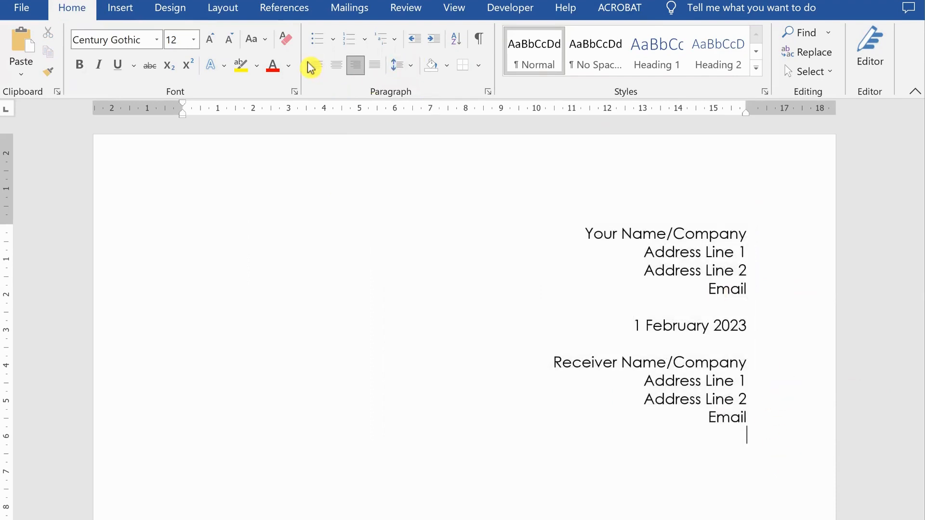
pyautogui.click(320, 71)
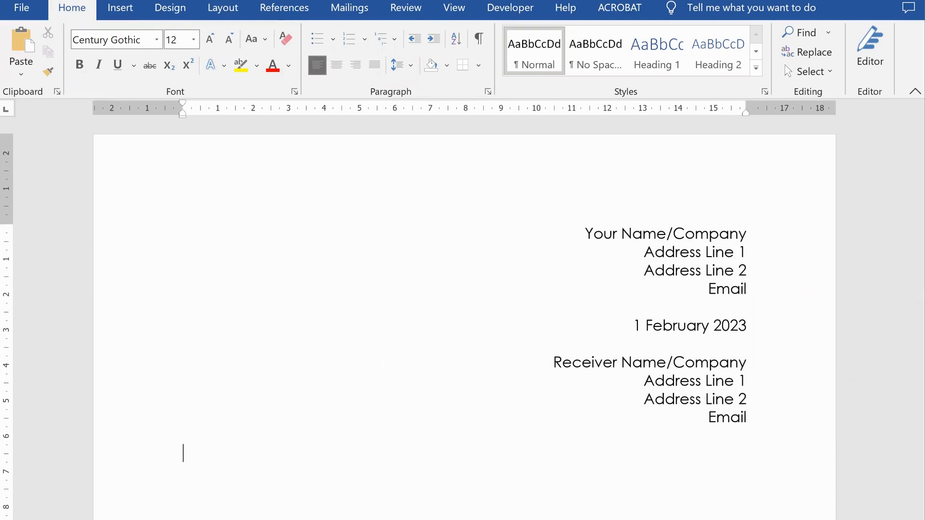
pyautogui.write('Dear Sir /Madam')
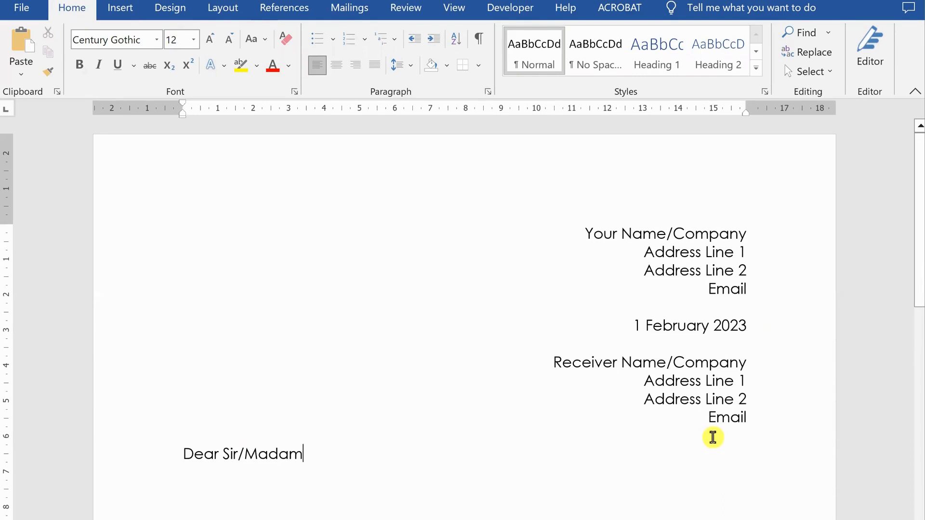
# Left-align the receiver details, as well as the sender details and the date above them.
pyautogui.moveTo(756, 421); pyautogui.dragTo(551, 363)
pyautogui.click(316, 66)
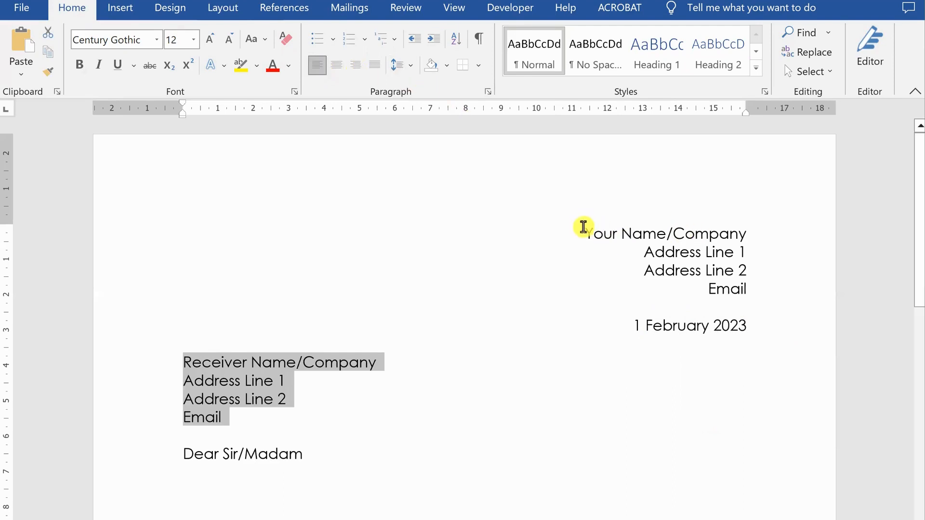
pyautogui.moveTo(583, 234); pyautogui.dragTo(765, 325)
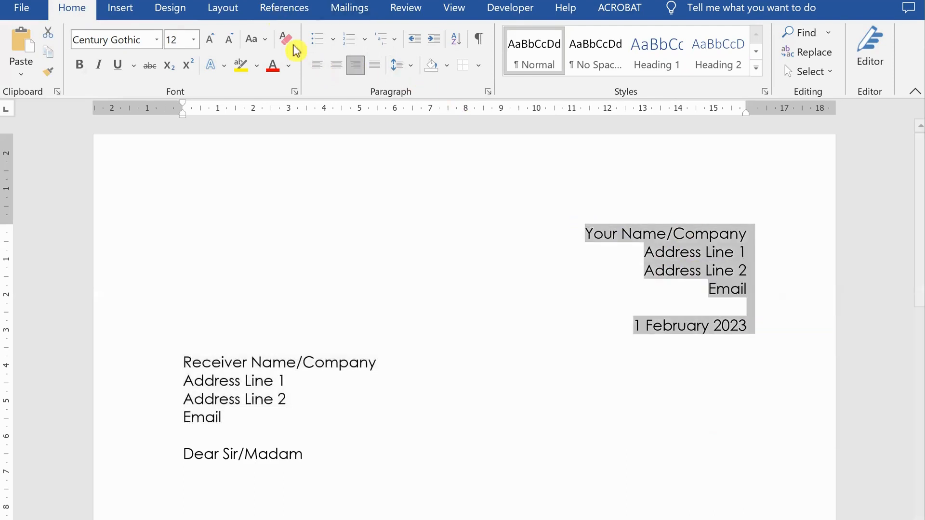
pyautogui.click(321, 69)
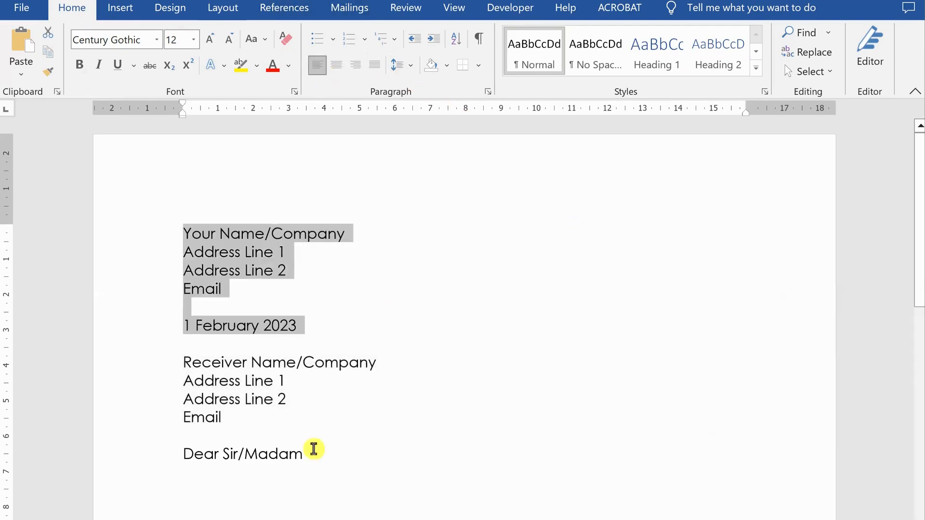
pyautogui.click(319, 458)
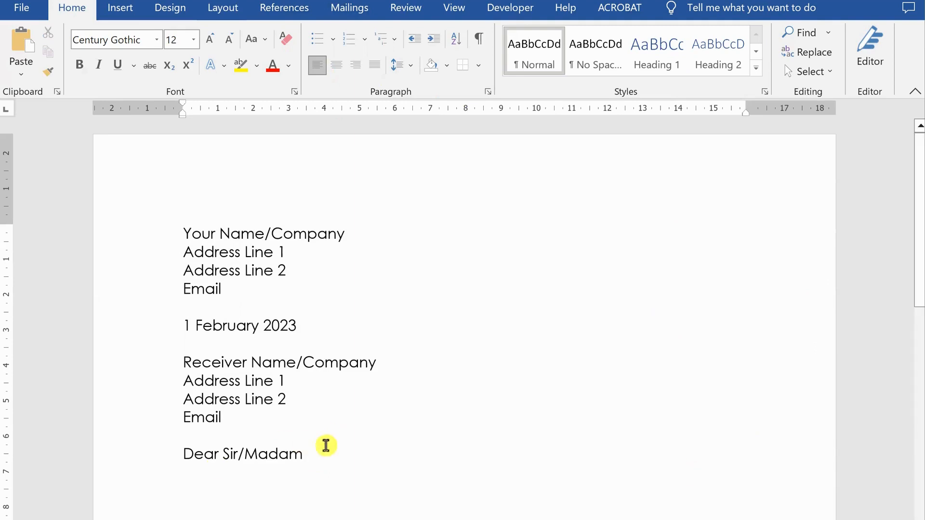
# Replace the "Dear Sir/Madam" salutation with "To whom it may concern".
pyautogui.moveTo(310, 459); pyautogui.dragTo(188, 458)
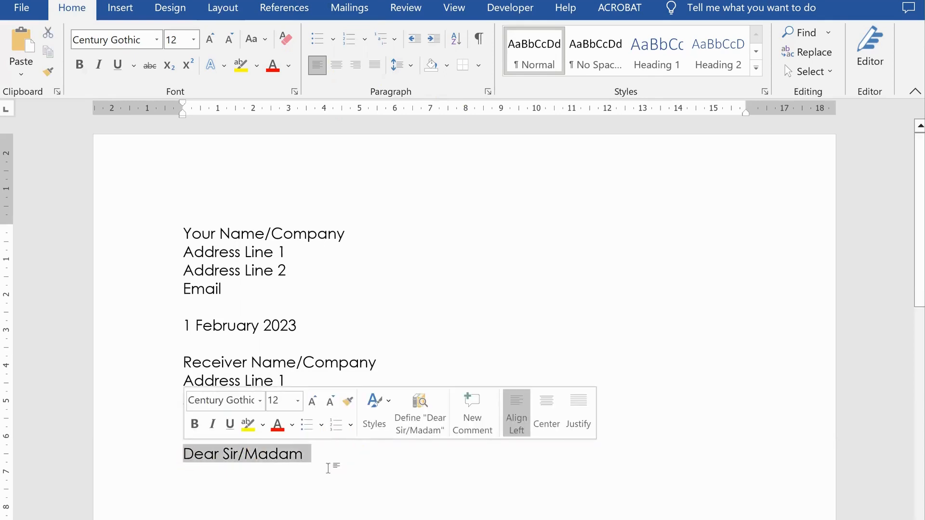
pyautogui.scroll(-1, 328, 468)
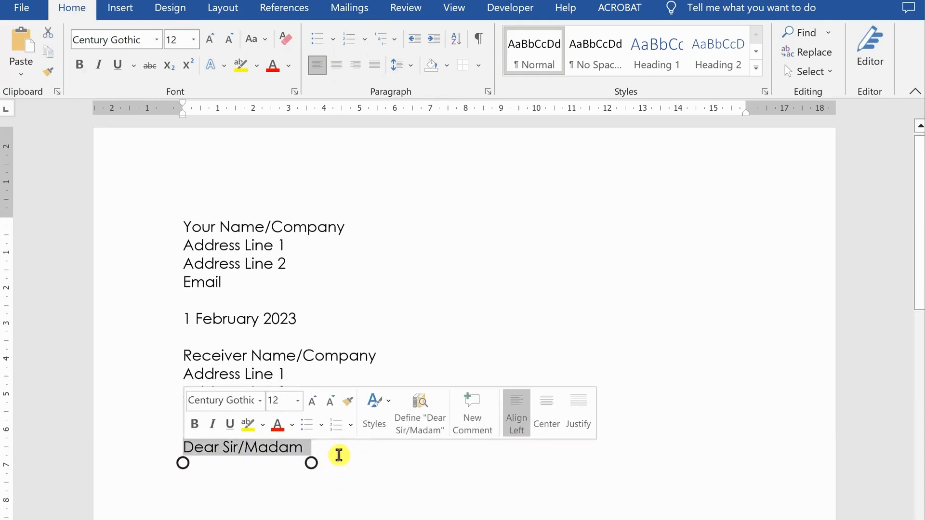
pyautogui.click(339, 455)
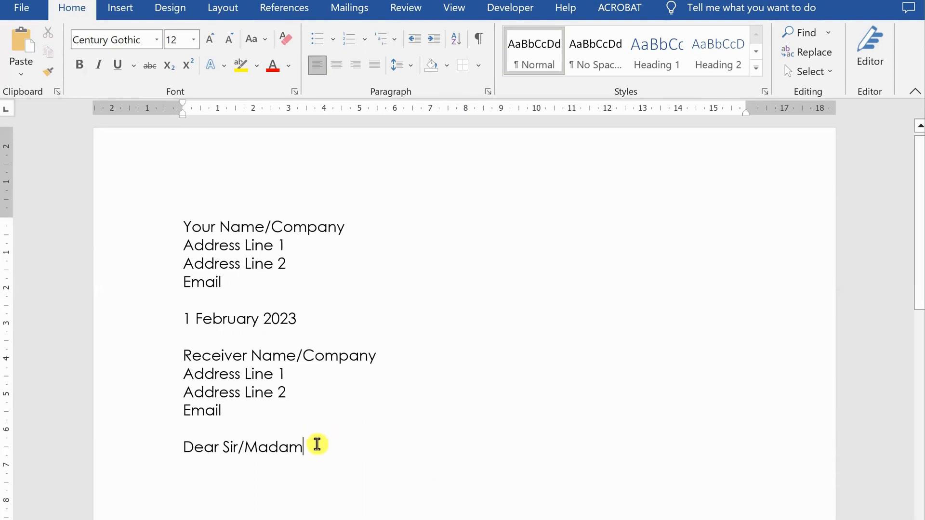
pyautogui.moveTo(317, 445); pyautogui.dragTo(193, 445)
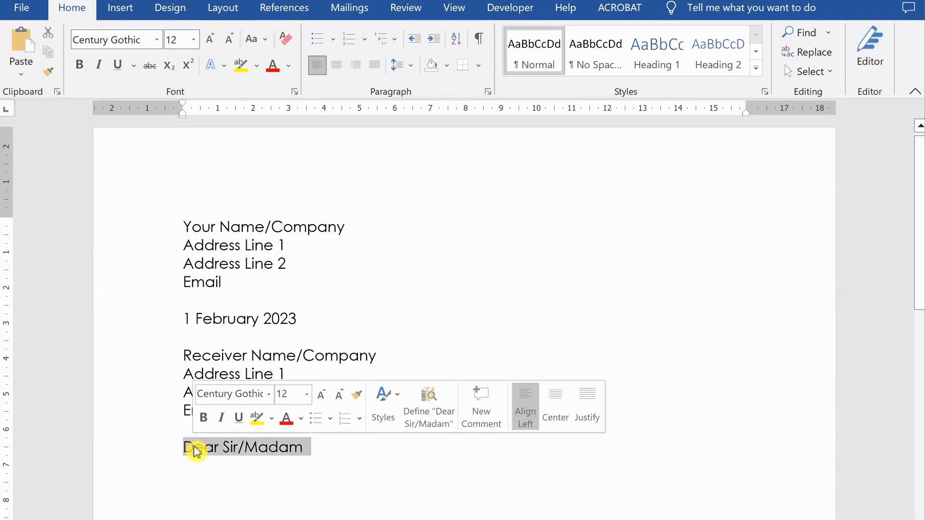
pyautogui.write('To whom i')
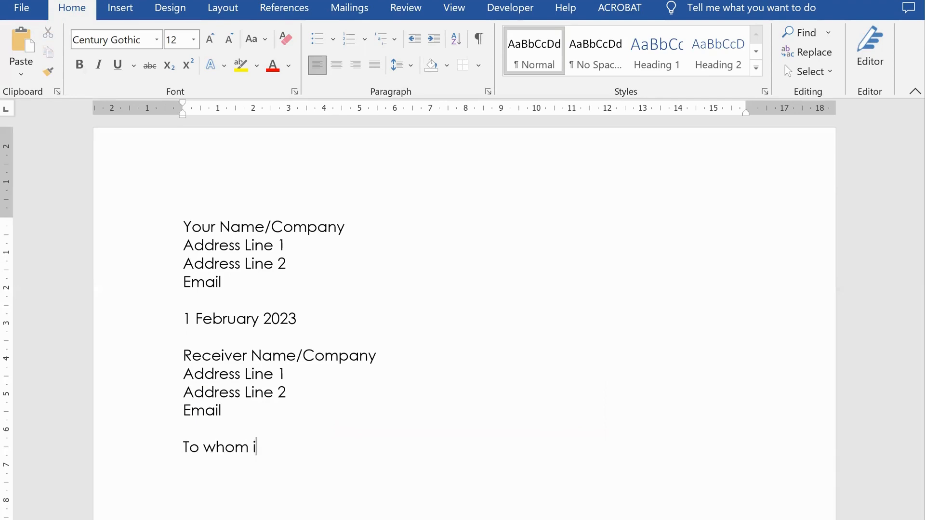
pyautogui.write('t may concern')
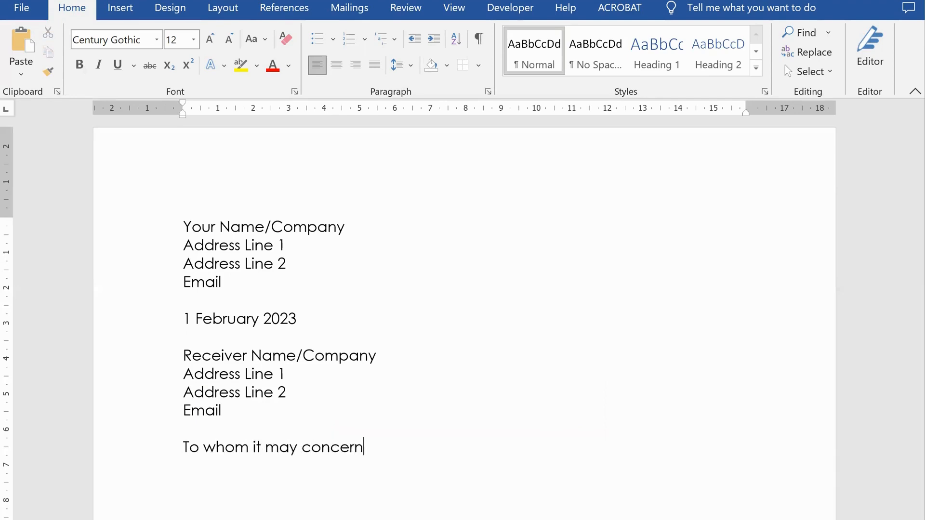
# Change the salutation to "Dear Mr" followed by the receiver's surname.
pyautogui.press('BackSpace')
pyautogui.press('BackSpace')
pyautogui.press('BackSpace')
pyautogui.press('BackSpace')
pyautogui.press('BackSpace')
pyautogui.press('BackSpace')
pyautogui.press('BackSpace')
pyautogui.press('BackSpace')
pyautogui.press('BackSpace')
pyautogui.press('BackSpace')
pyautogui.press('BackSpace')
pyautogui.press('BackSpace')
pyautogui.press('BackSpace')
pyautogui.press('BackSpace')
pyautogui.press('BackSpace')
pyautogui.press('BackSpace')
pyautogui.press('BackSpace')
pyautogui.press('BackSpace')
pyautogui.press('BackSpace')
pyautogui.press('BackSpace')
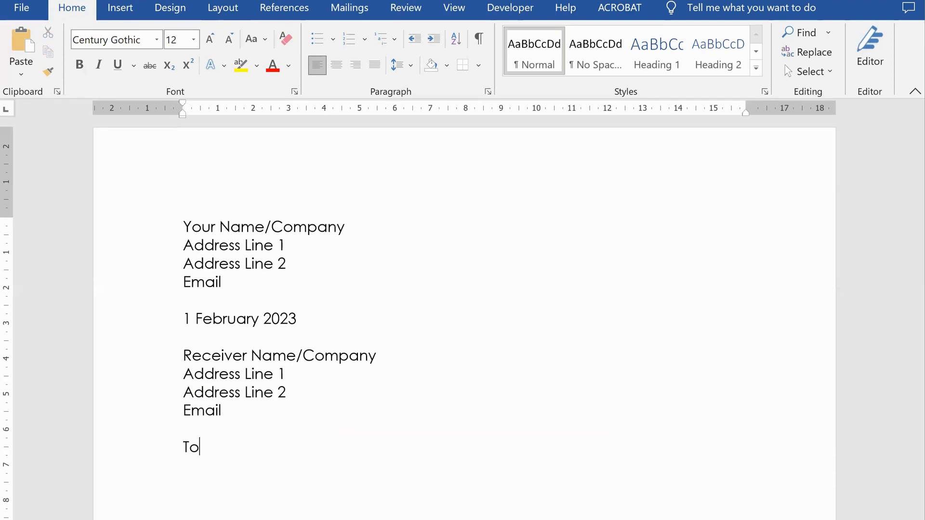
pyautogui.press('BackSpace')
pyautogui.write('Dear Mr ')
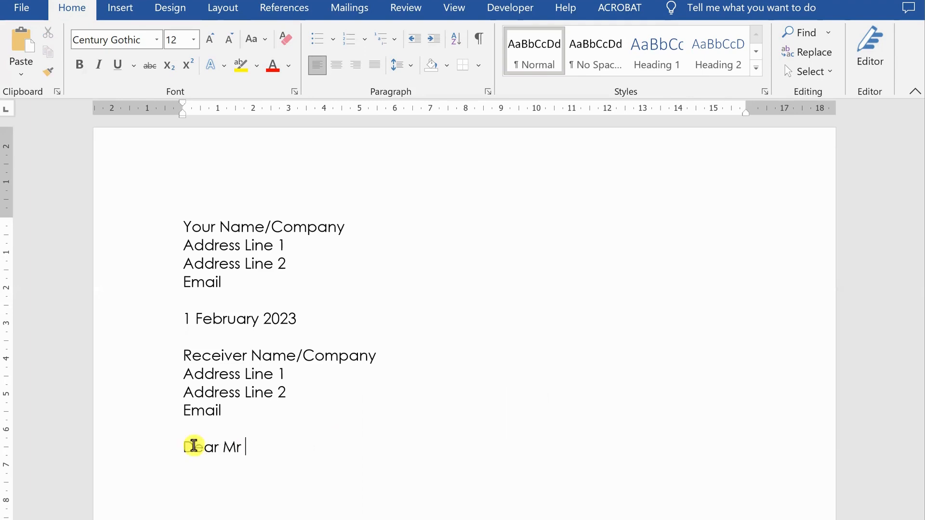
pyautogui.write('Smith')
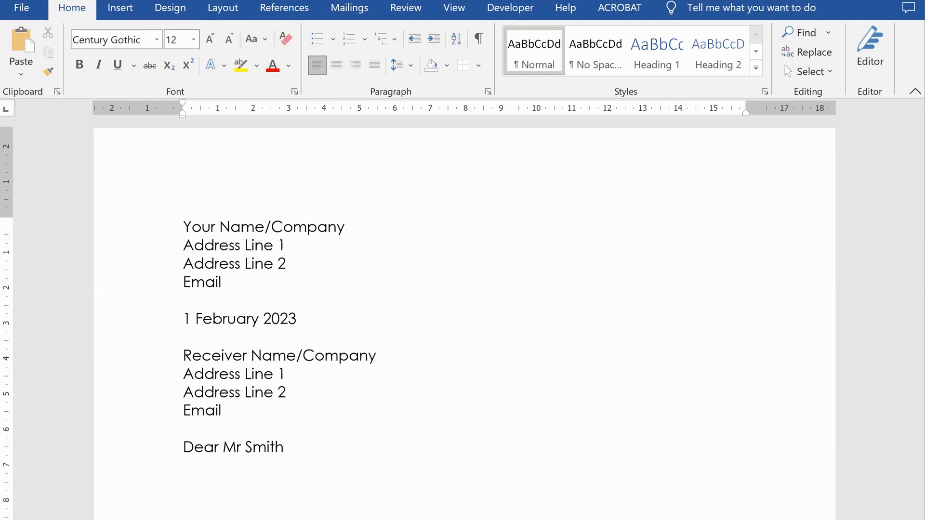
# Try the salutation with the receiver's first name only, and restore the title "Mr" with the surname.
pyautogui.press('BackSpace')
pyautogui.press('BackSpace')
pyautogui.press('BackSpace')
pyautogui.press('BackSpace')
pyautogui.press('BackSpace')
pyautogui.press('BackSpace')
pyautogui.press('BackSpace')
pyautogui.press('BackSpace')
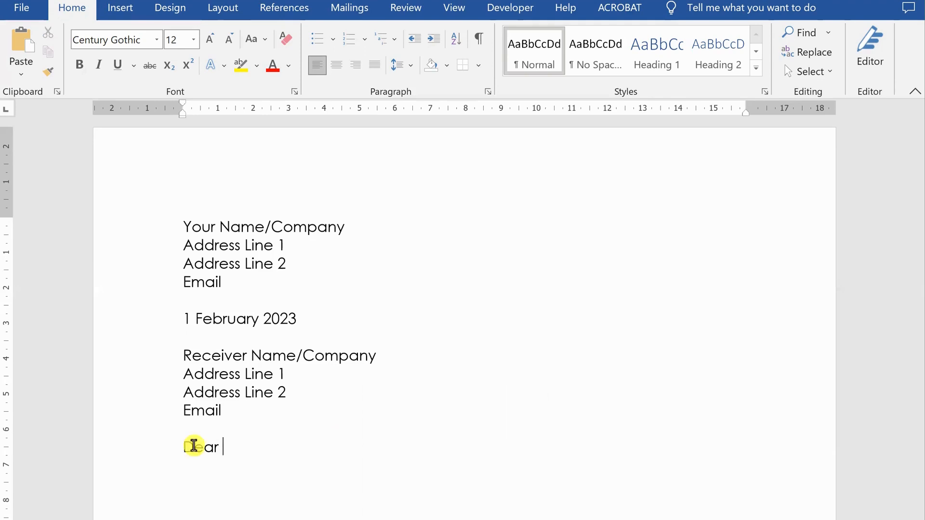
pyautogui.write('Bob')
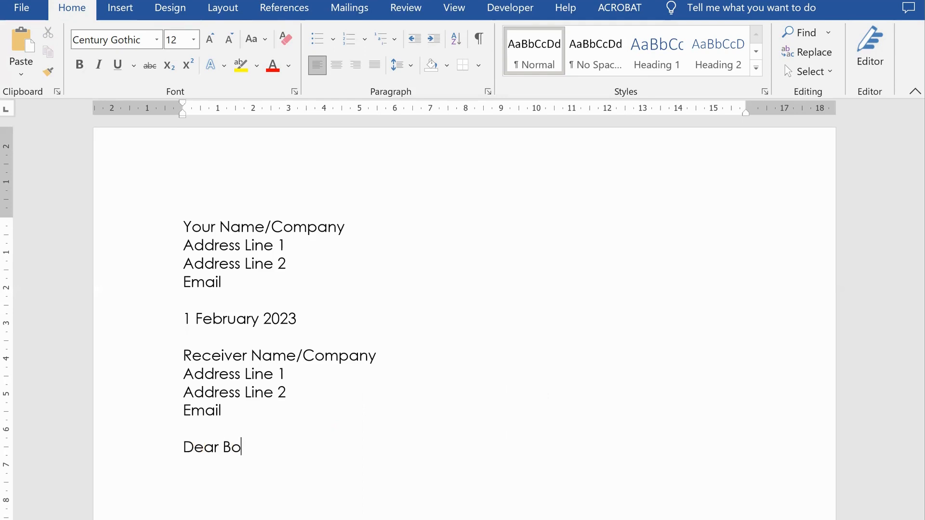
pyautogui.press('BackSpace')
pyautogui.press('BackSpace')
pyautogui.press('BackSpace')
pyautogui.write('Mr Smith')
# Add the subject line "Job Application: Chef Job Number 342543" below the salutation, separated by a blank line.
pyautogui.press('Return')
pyautogui.click(215, 480)
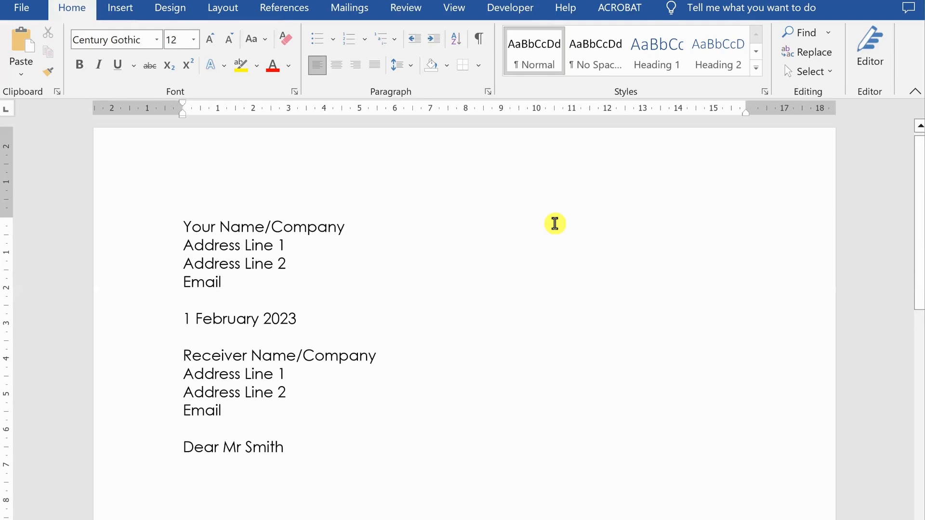
pyautogui.write('Job A')
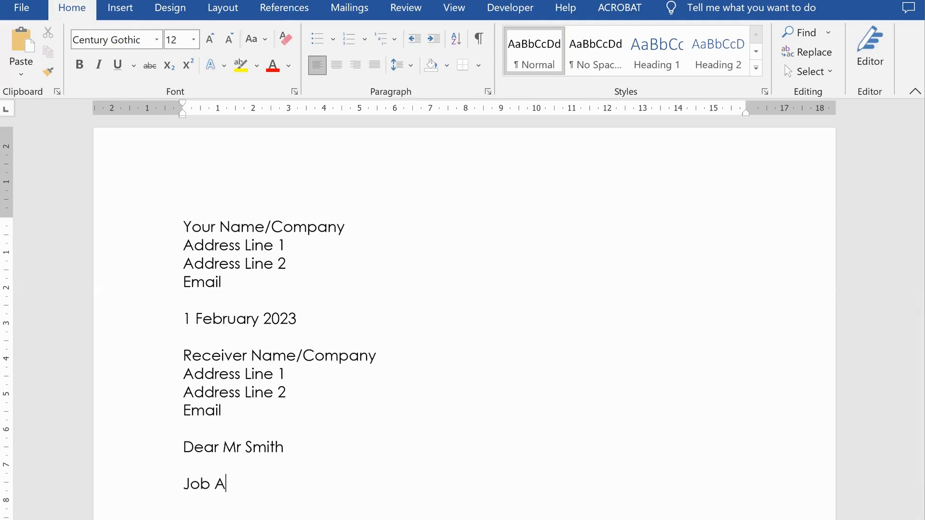
pyautogui.write('pplication:')
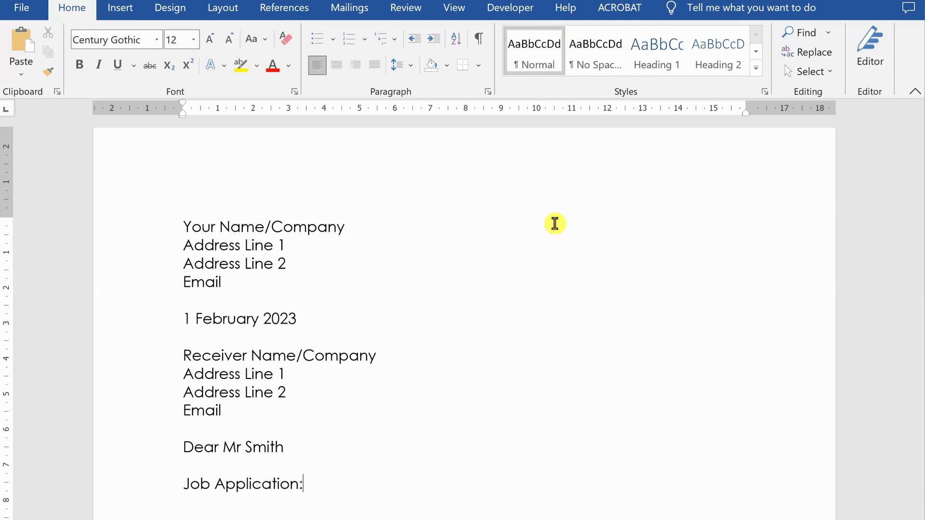
pyautogui.write(' Chef')
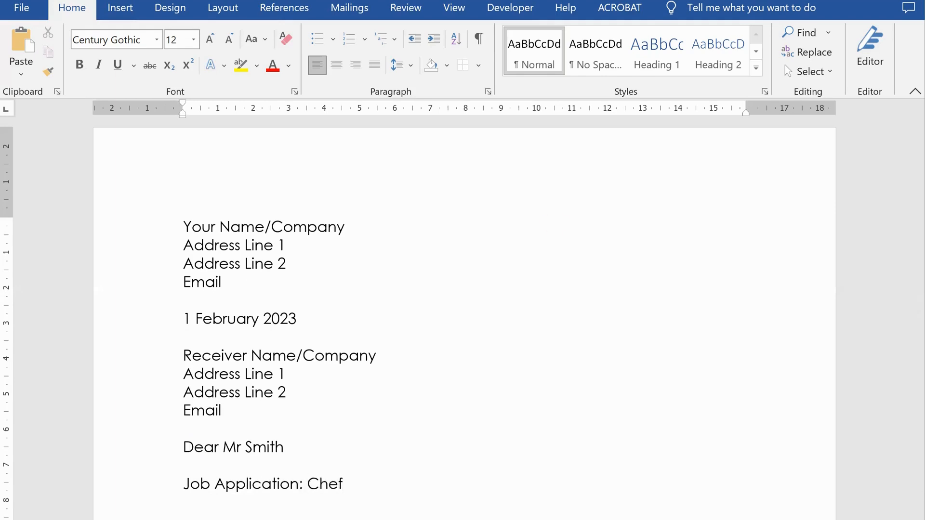
pyautogui.write(':')
pyautogui.press('BackSpace')
pyautogui.write('Job Number 34')
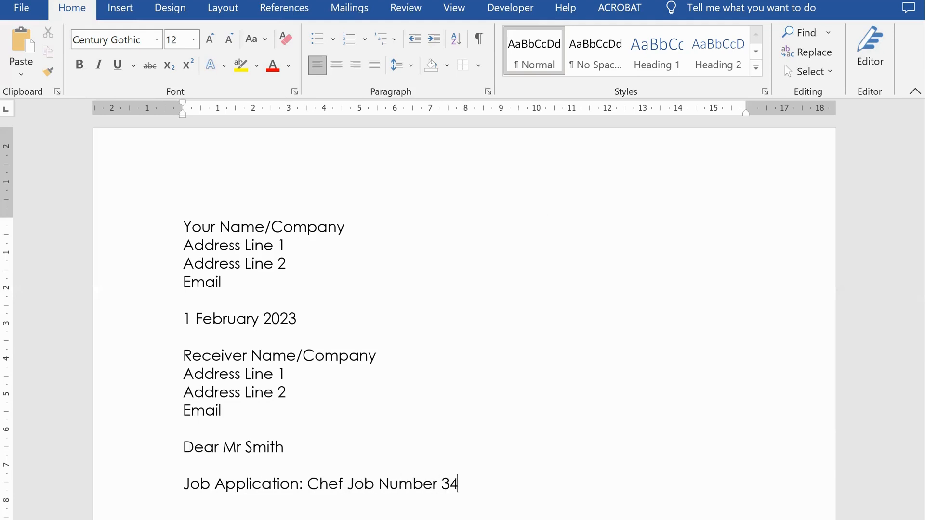
pyautogui.write('2543')
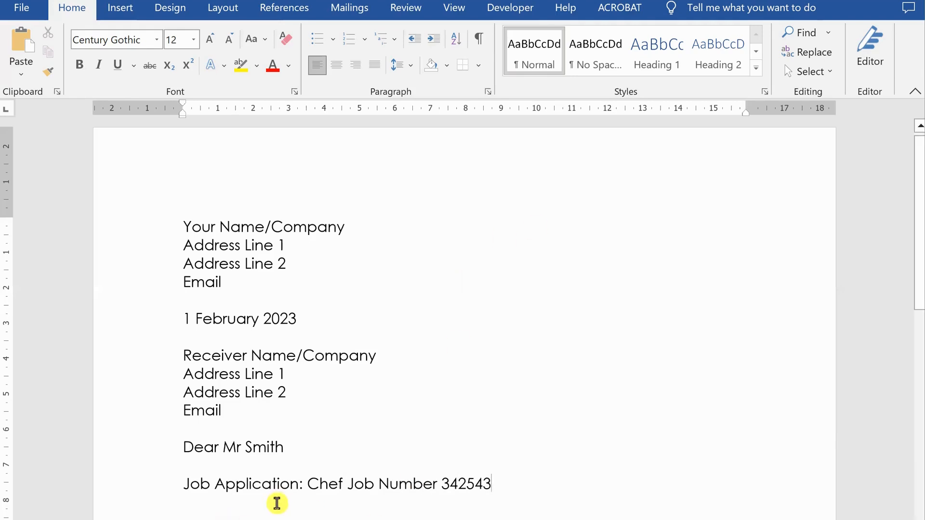
# Centre the job application subject line on the page.
pyautogui.click(150, 491)
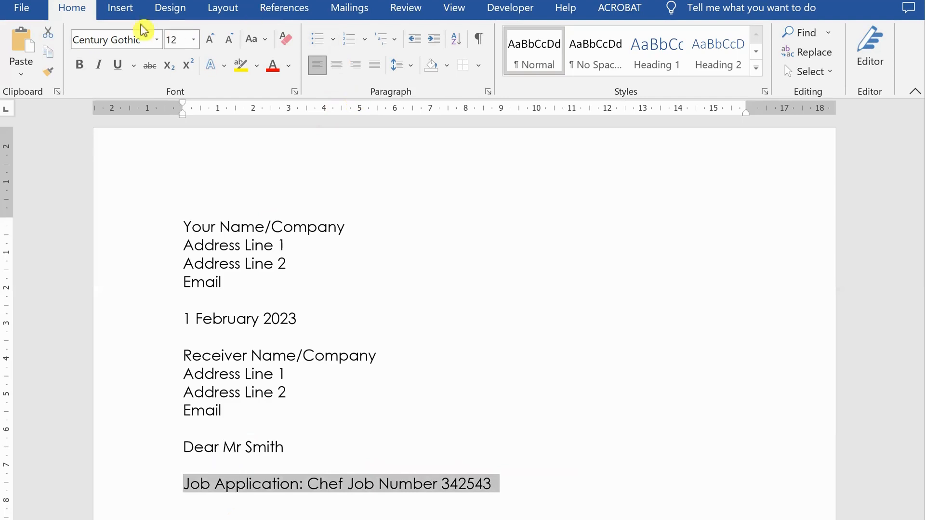
pyautogui.click(337, 68)
pyautogui.scroll(-1, 484, 425)
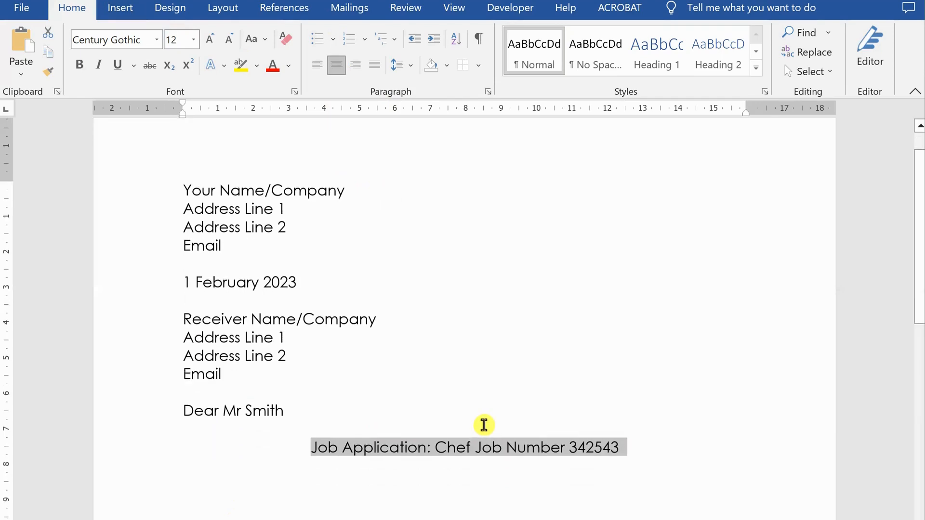
# Return to left alignment below the subject line, leave a blank line and paste the copied letter body there.
pyautogui.click(641, 454)
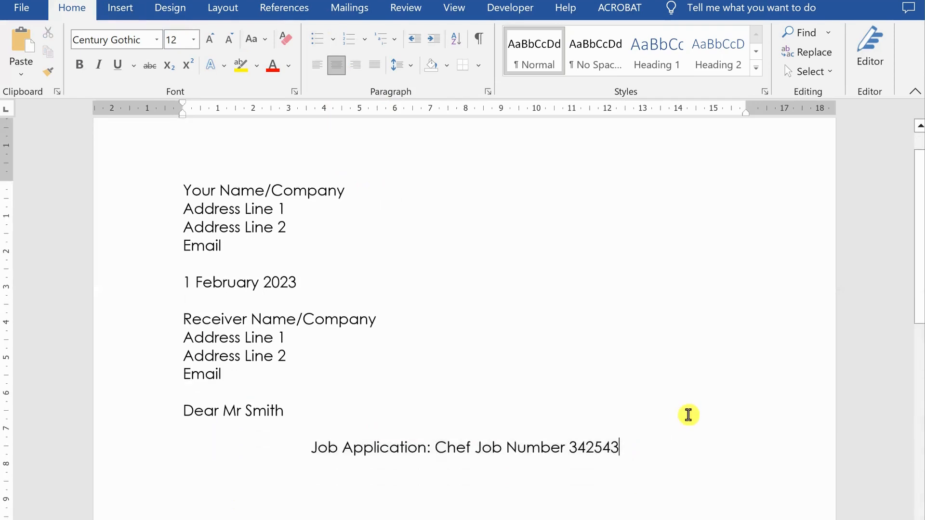
pyautogui.press('Return')
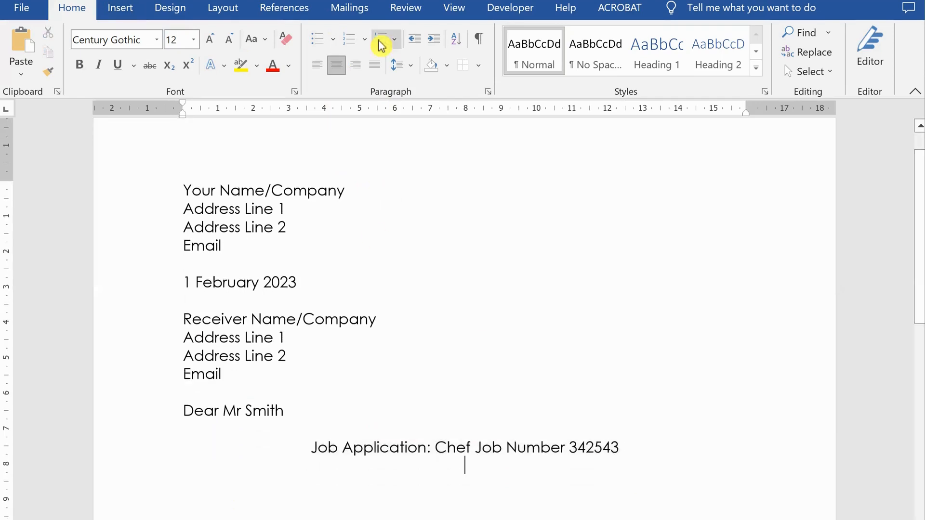
pyautogui.click(327, 66)
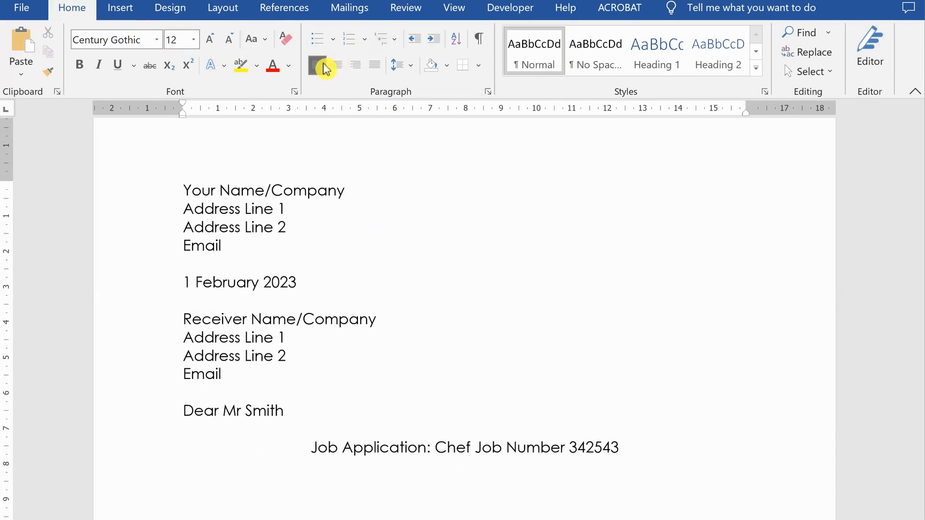
pyautogui.press('Return')
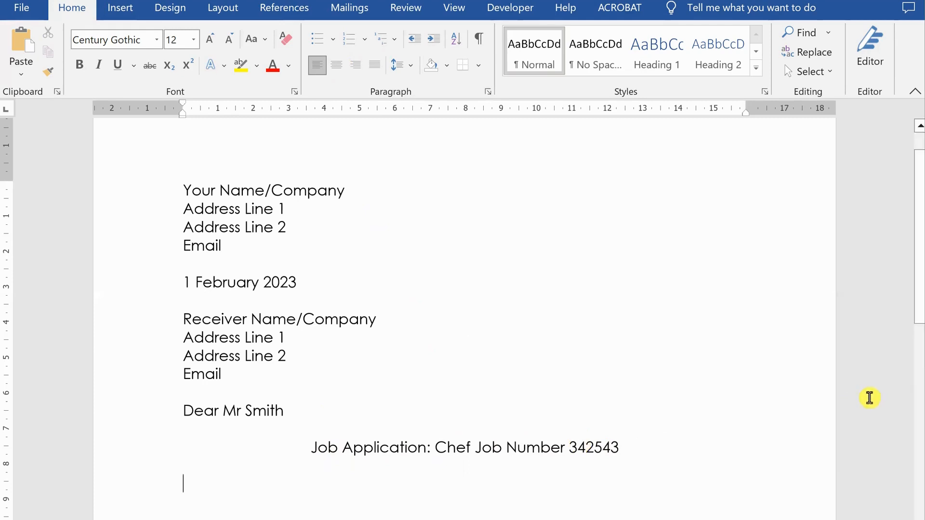
pyautogui.scroll(-1, 664, 301)
pyautogui.scroll(-3, 664, 302)
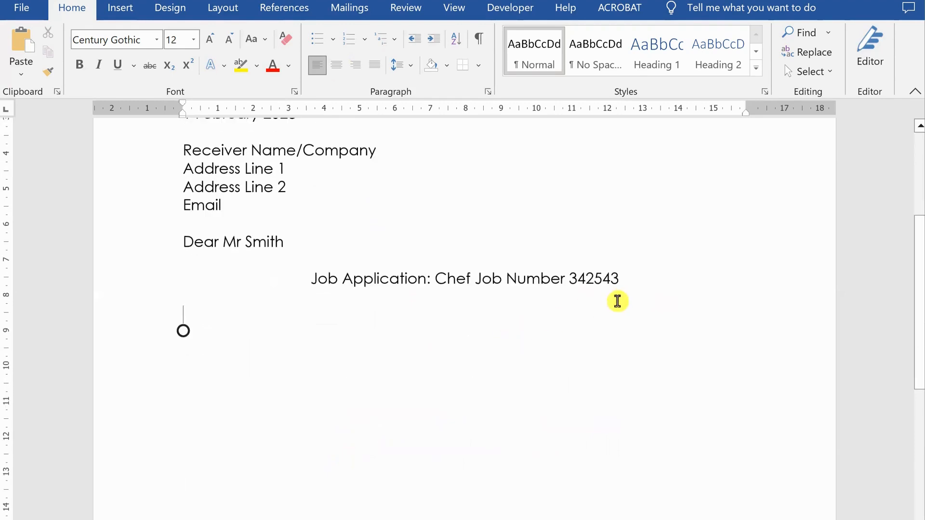
pyautogui.hotkey('ctrl', 'v')
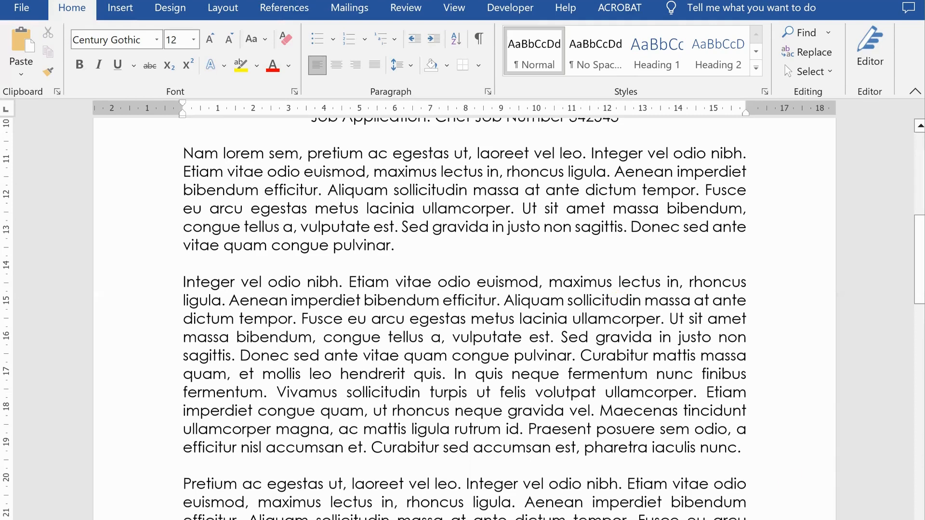
# Left-align the three body paragraphs below the subject line instead of justifying them.
pyautogui.scroll(-2, 464, 318)
pyautogui.scroll(-4, 612, 274)
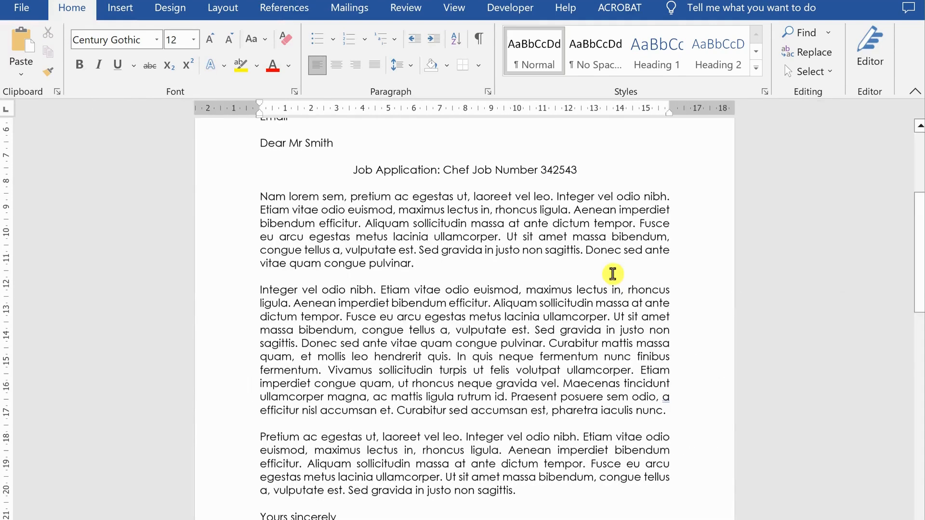
pyautogui.scroll(1, 447, 272)
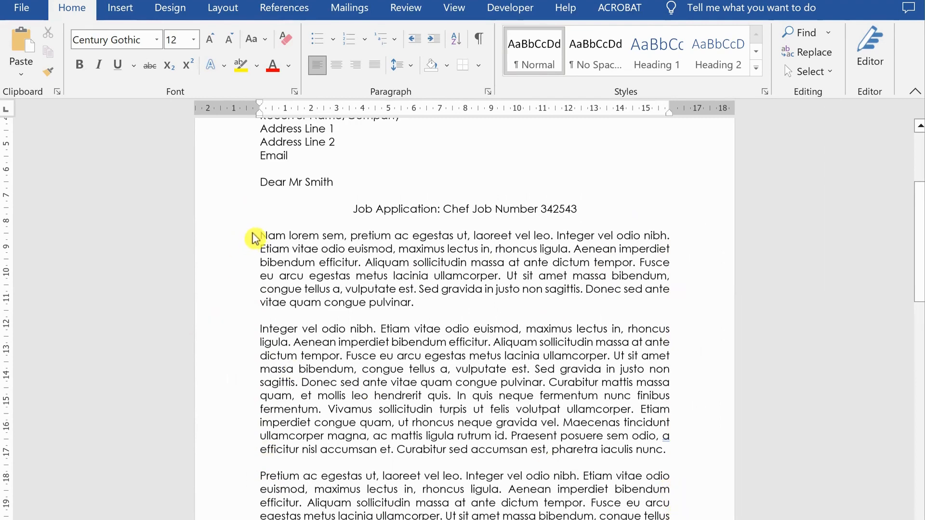
pyautogui.moveTo(256, 238); pyautogui.dragTo(443, 506)
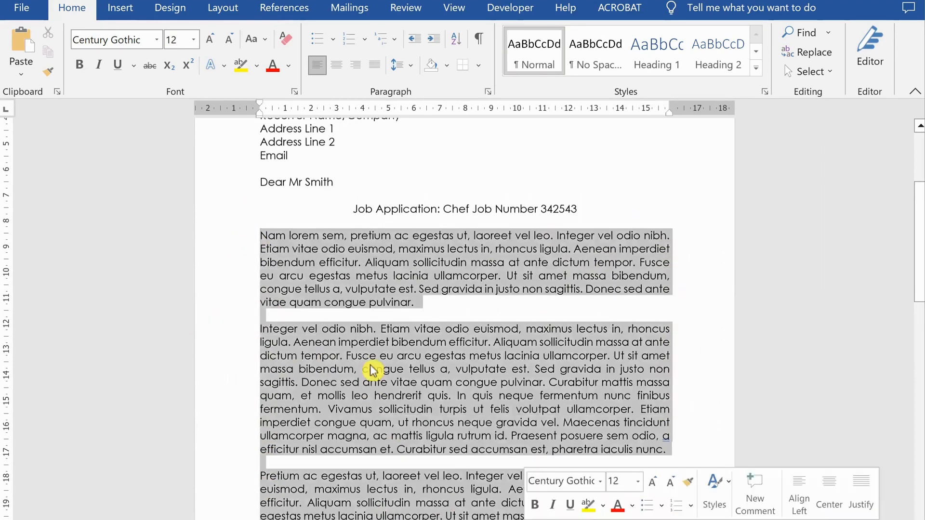
pyautogui.click(374, 65)
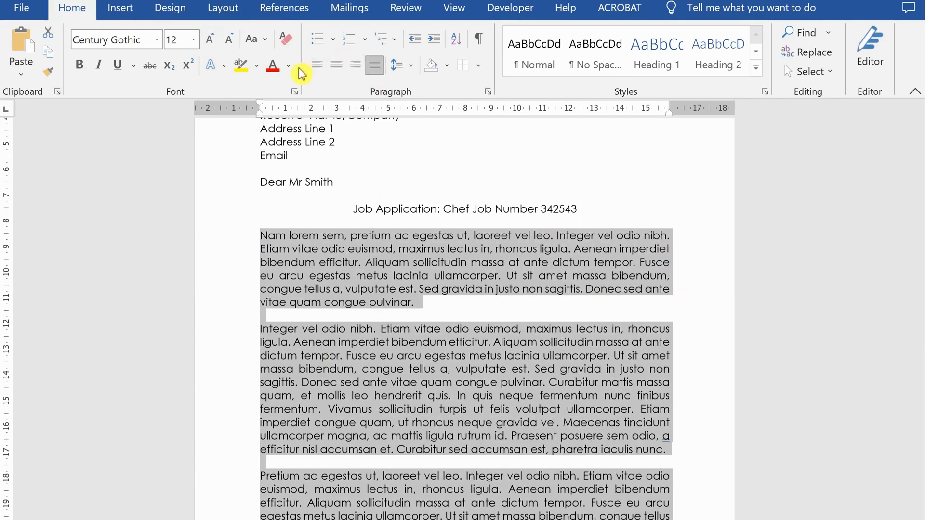
pyautogui.click(317, 74)
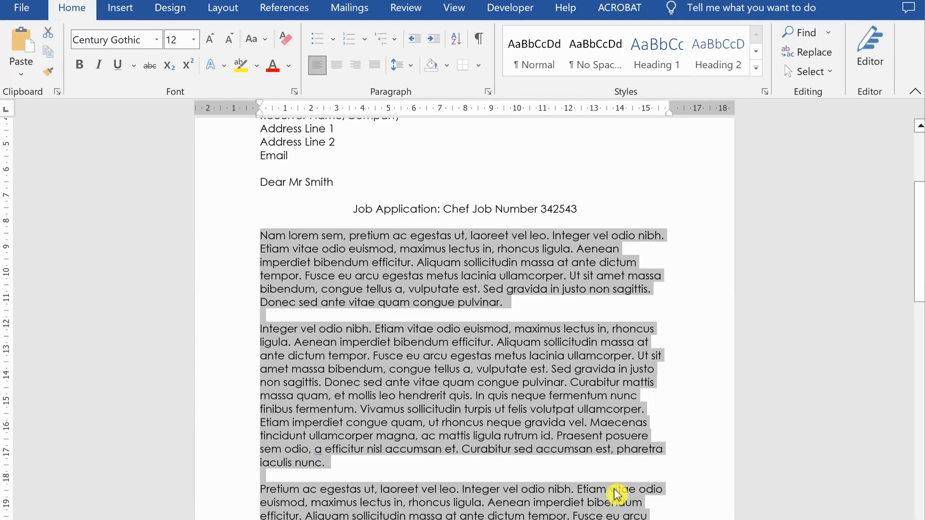
pyautogui.scroll(-1, 615, 492)
pyautogui.moveTo(260, 218); pyautogui.dragTo(275, 456)
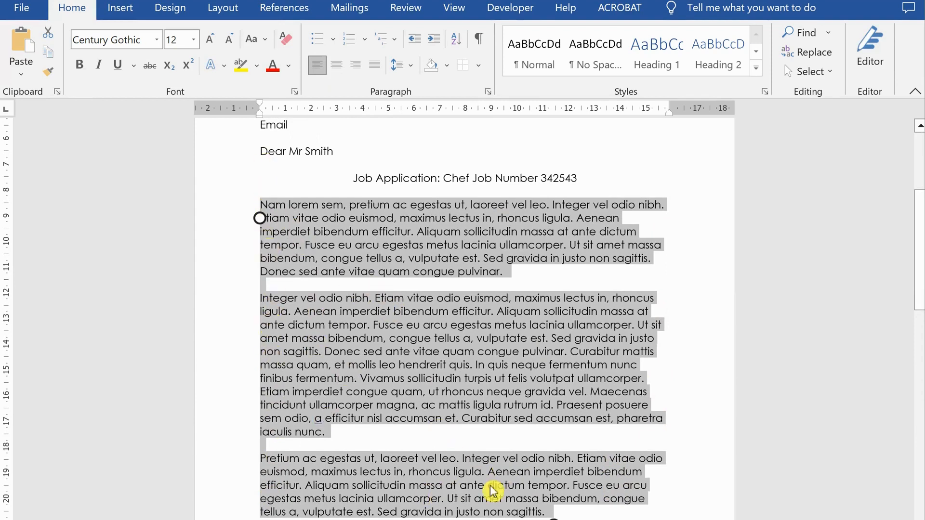
pyautogui.click(453, 512)
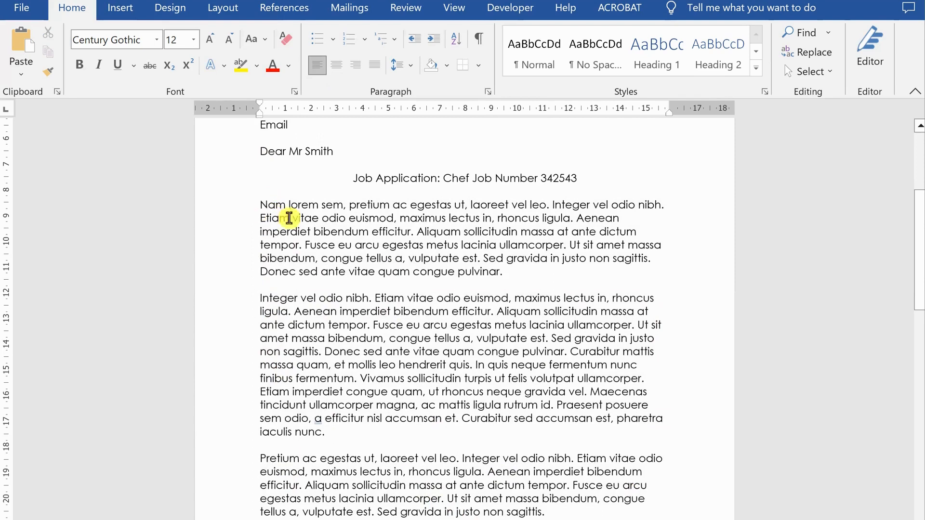
# Highlight the first, second and third body paragraphs in turn to examine the letter's structure.
pyautogui.moveTo(258, 204); pyautogui.dragTo(509, 278)
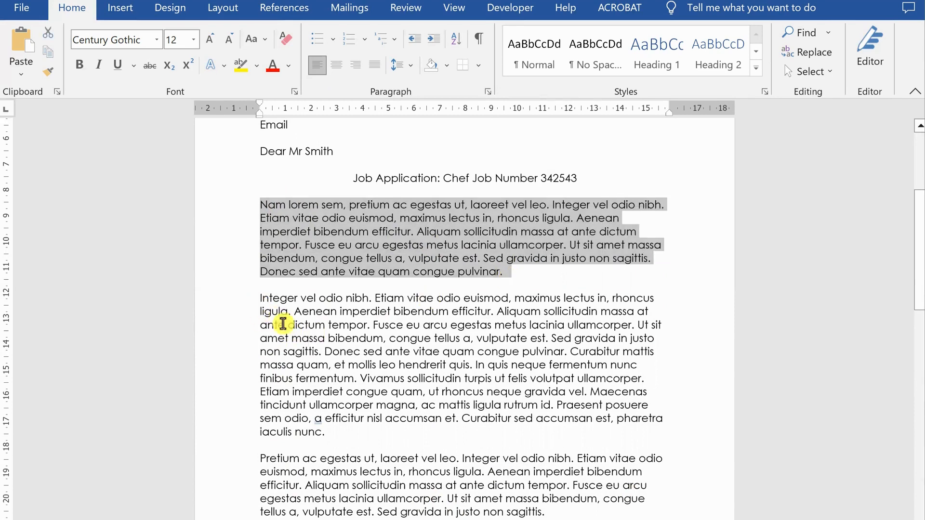
pyautogui.moveTo(260, 312); pyautogui.dragTo(387, 441)
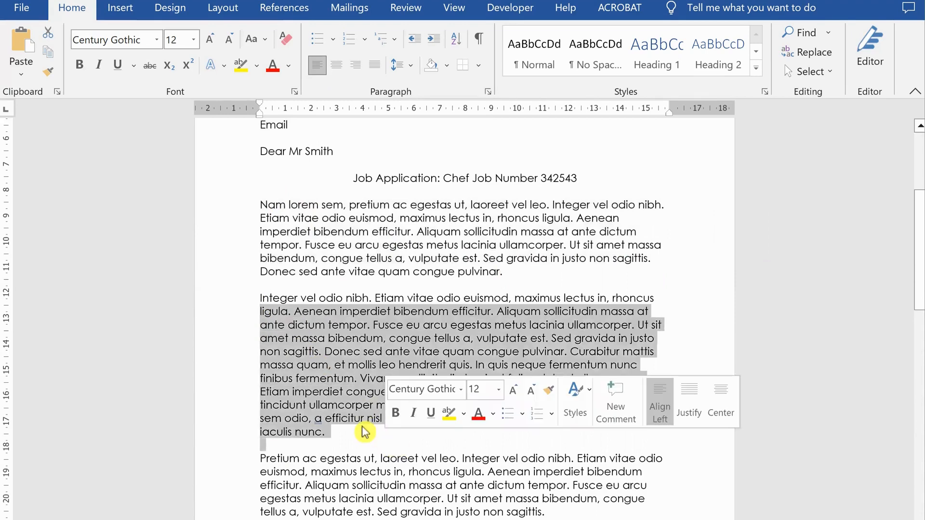
pyautogui.click(265, 460)
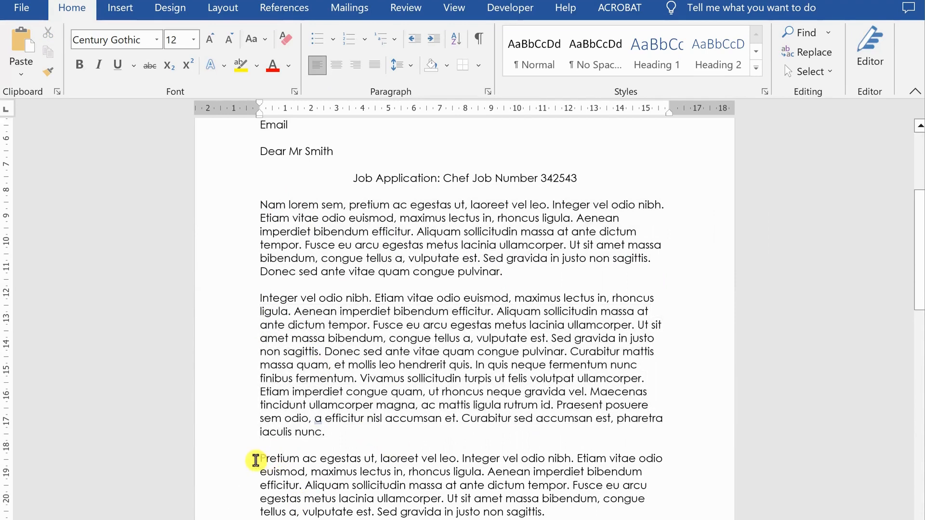
pyautogui.moveTo(257, 460); pyautogui.dragTo(569, 513)
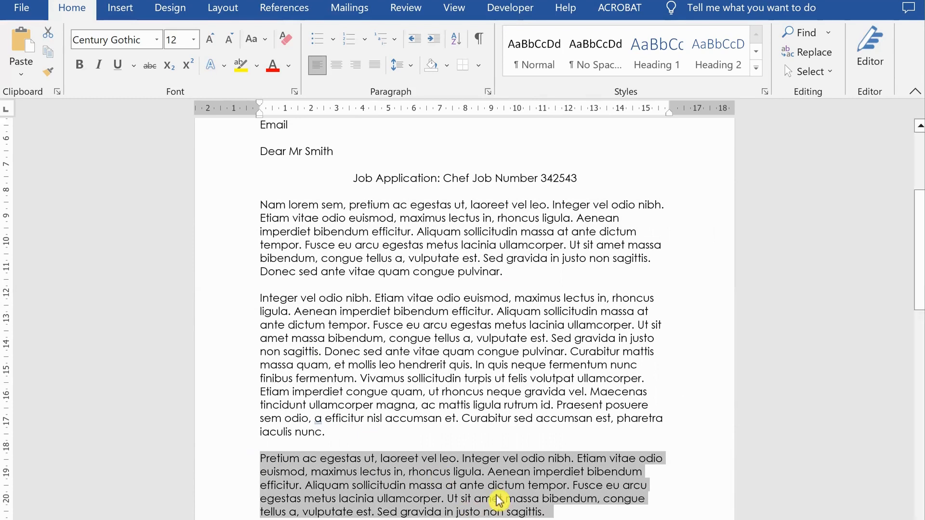
# Add the sender's full name below "Yours sincerely", leaving two blank lines between them.
pyautogui.scroll(-5, 496, 496)
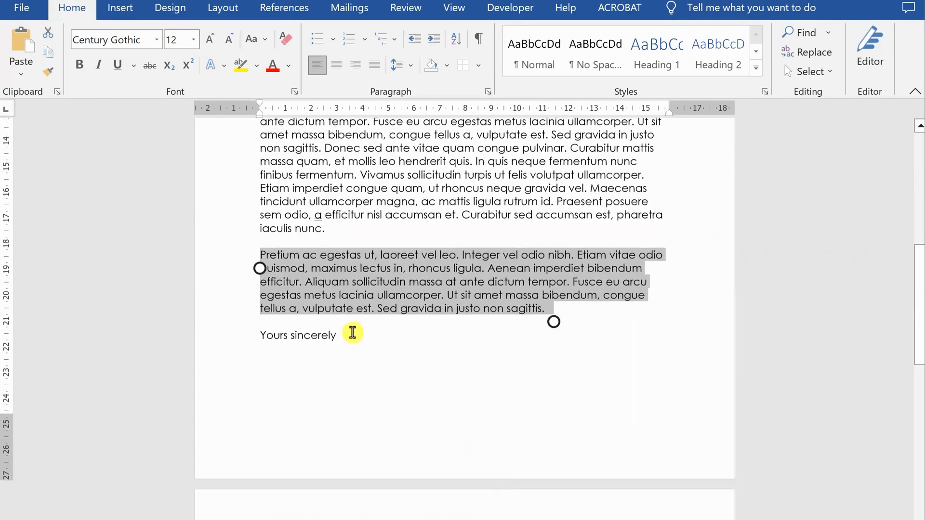
pyautogui.click(313, 322)
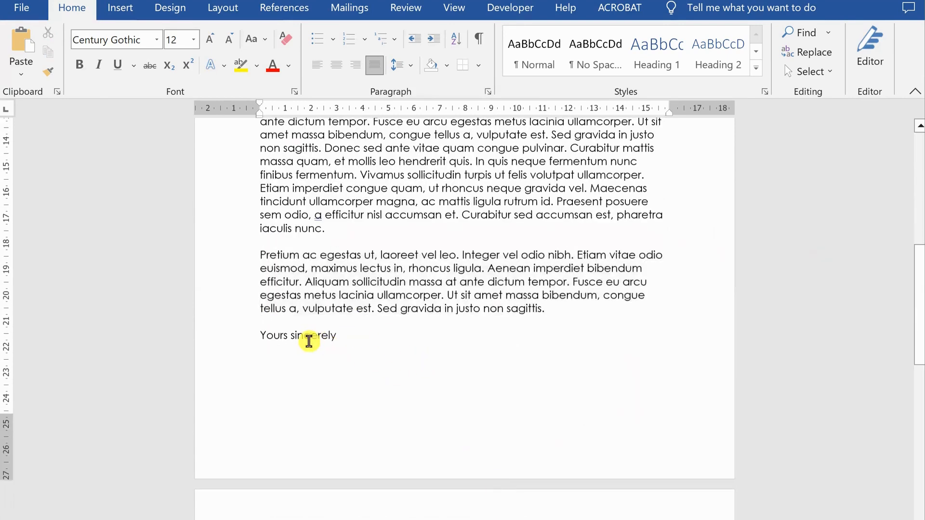
pyautogui.click(385, 333)
pyautogui.press('Return')
pyautogui.press('Return')
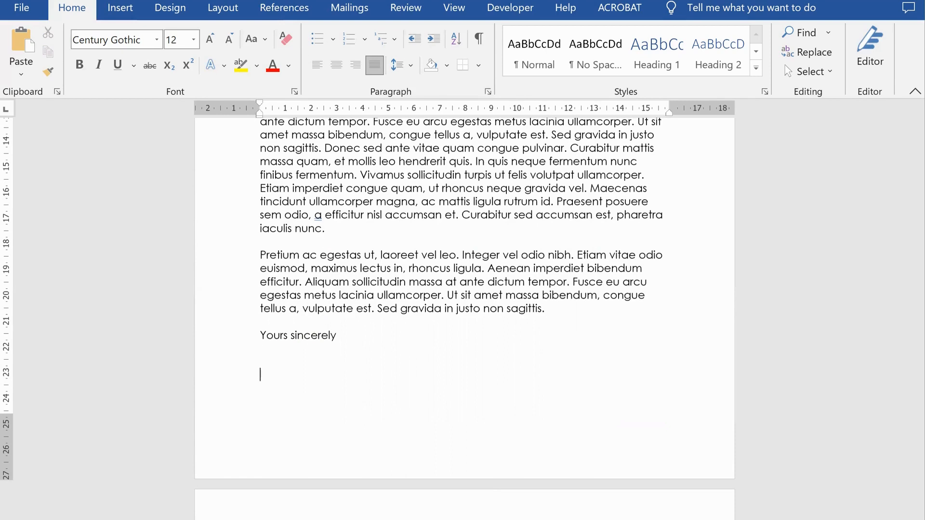
pyautogui.write('Joe Brown')
pyautogui.press('Return')
# Add a "Phone" line below the Email line in the sender's details.
pyautogui.scroll(5, 463, 289)
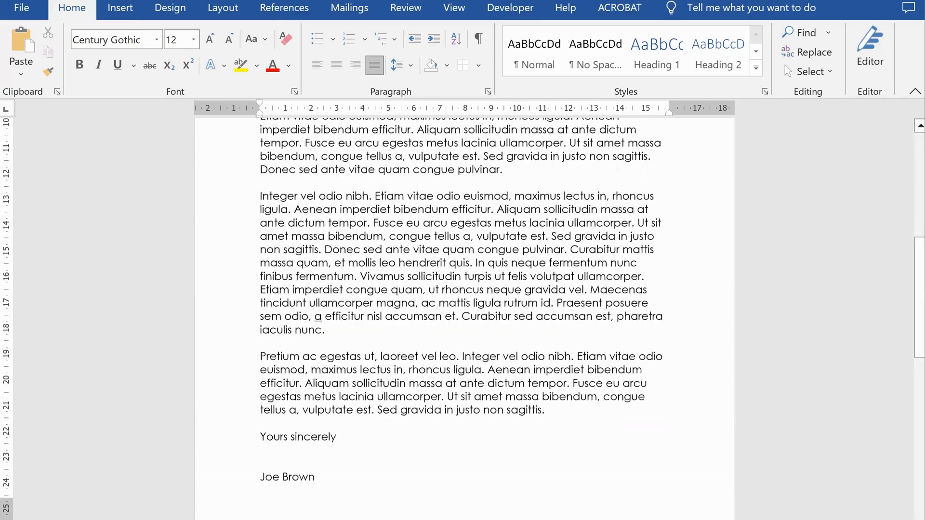
pyautogui.scroll(3, 462, 289)
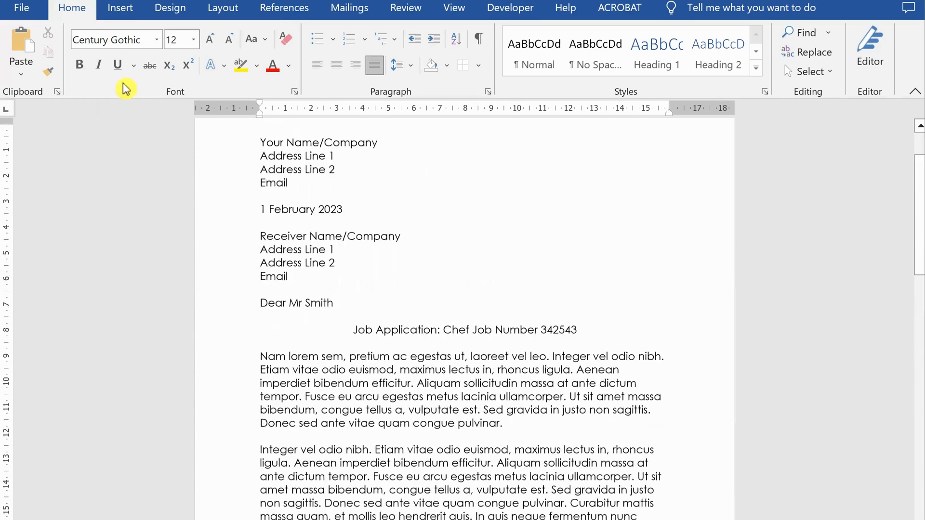
pyautogui.click(293, 185)
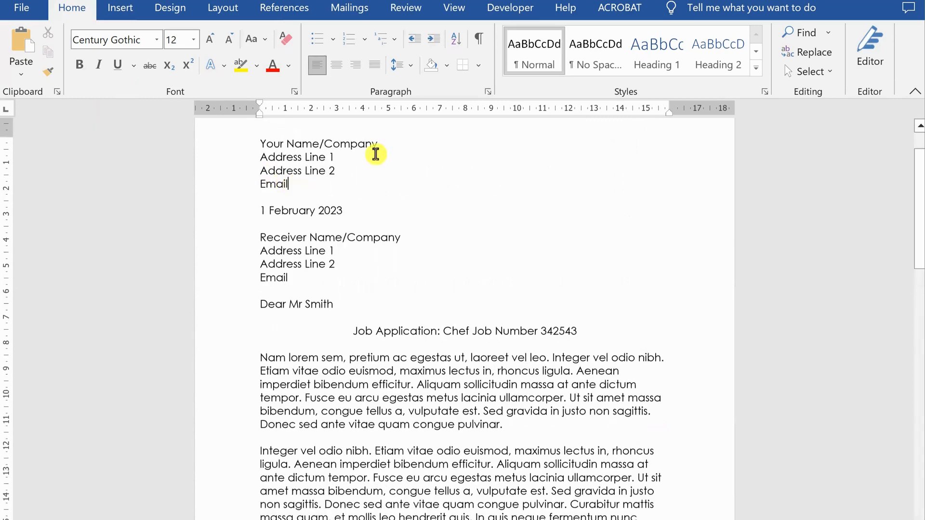
pyautogui.press('Return')
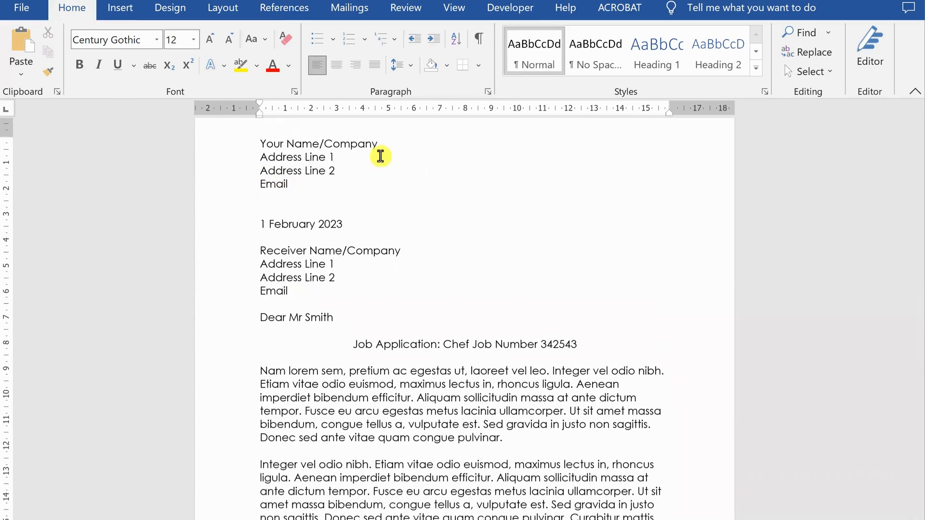
pyautogui.write('Phone')
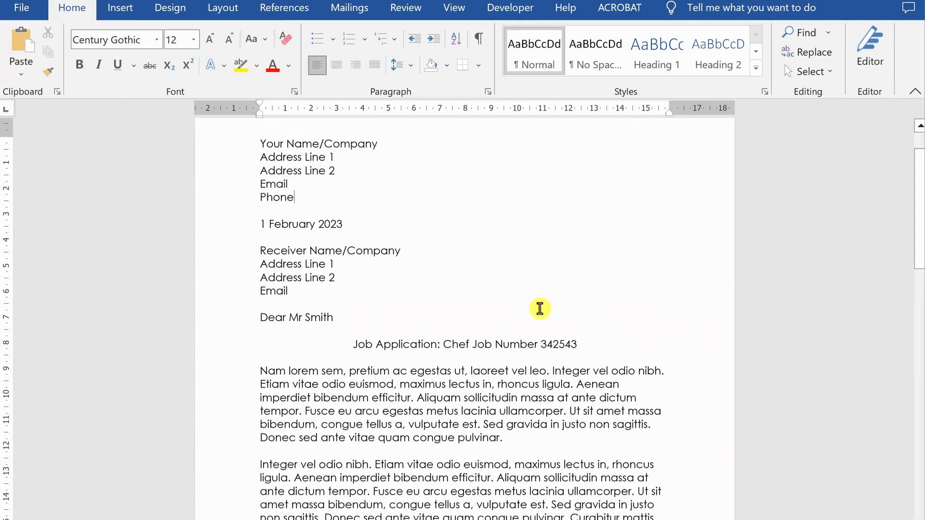
# Remove one of the blank lines between "Yours sincerely" and the sender's name.
pyautogui.scroll(-7, 538, 298)
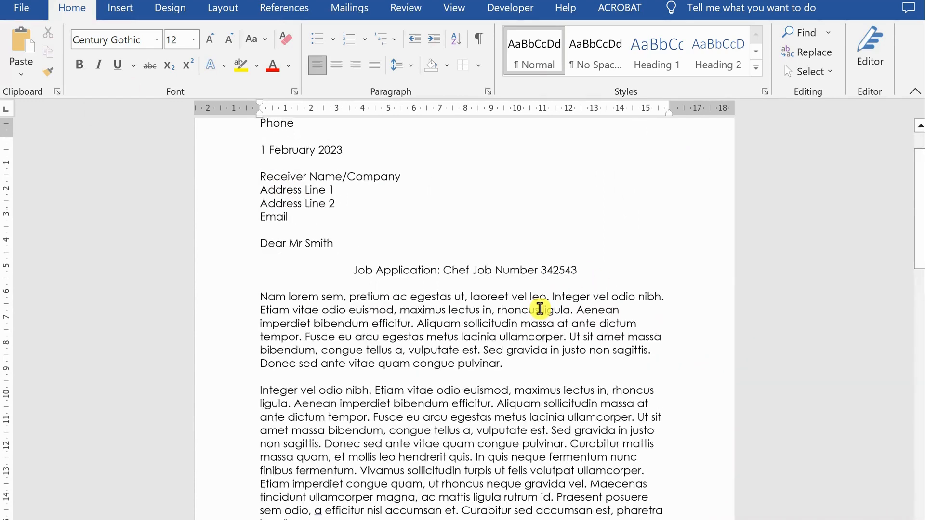
pyautogui.scroll(-3, 418, 293)
pyautogui.click(390, 309)
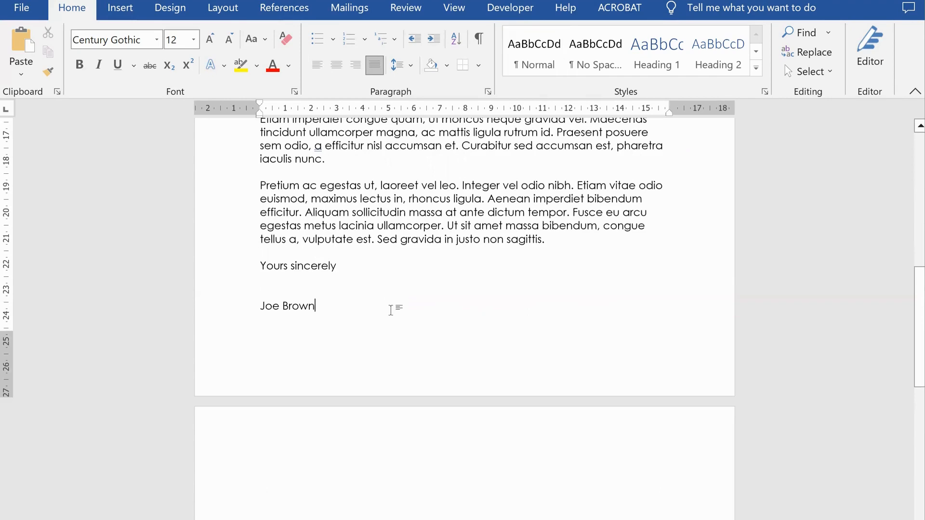
pyautogui.scroll(3, 391, 310)
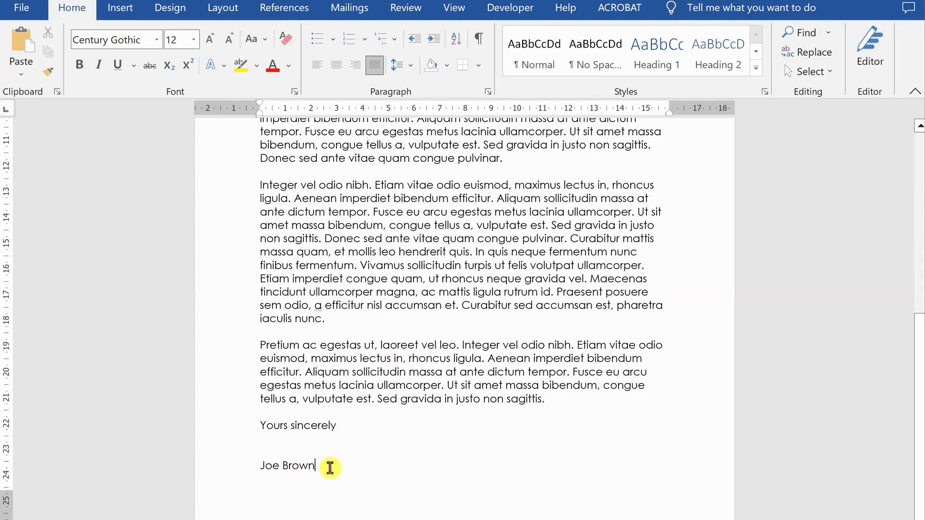
pyautogui.click(298, 444)
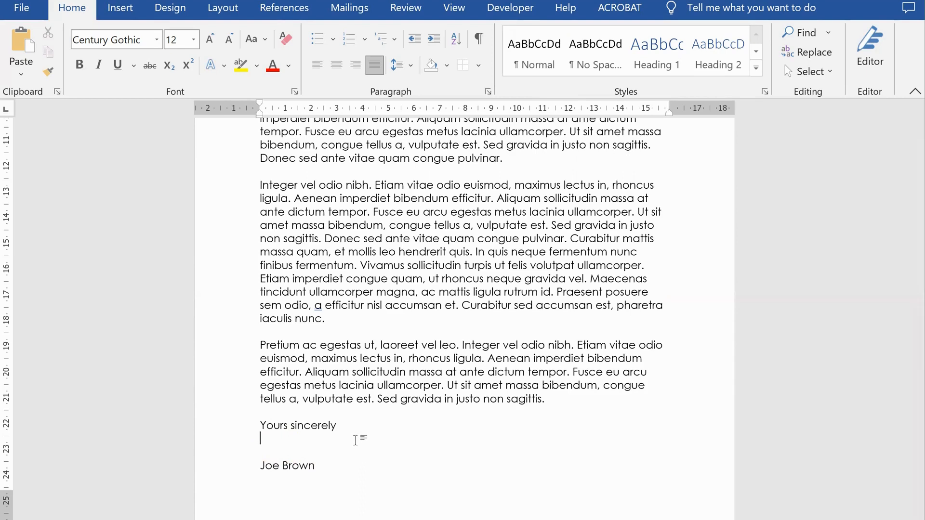
pyautogui.press('BackSpace')
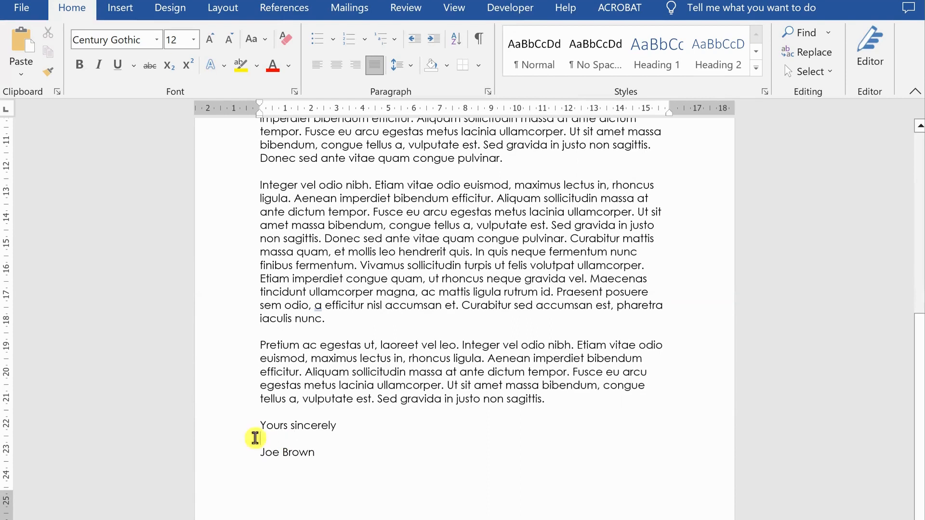
pyautogui.click(326, 457)
# Display the formatting marks to inspect the line spacing throughout the letter, and hide them again.
pyautogui.scroll(-1, 410, 482)
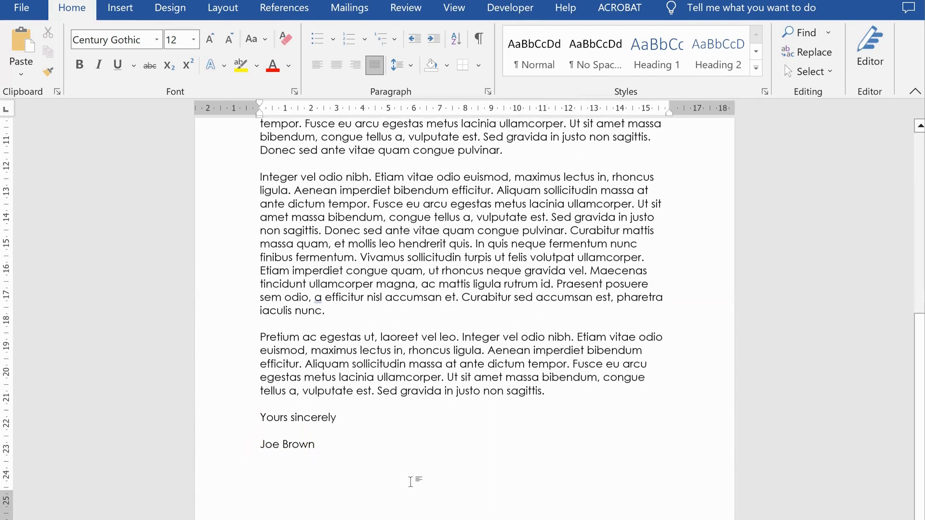
pyautogui.scroll(1, 411, 482)
pyautogui.scroll(1, 410, 482)
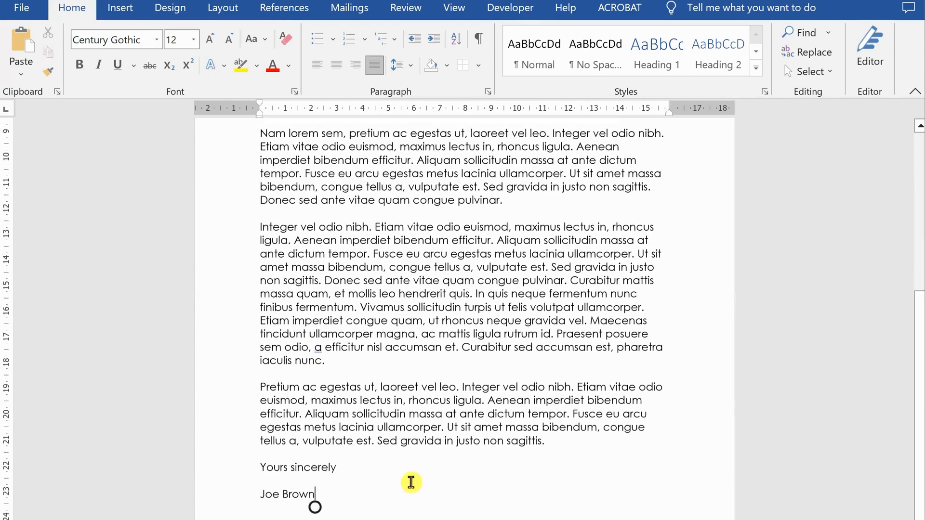
pyautogui.scroll(3, 617, 441)
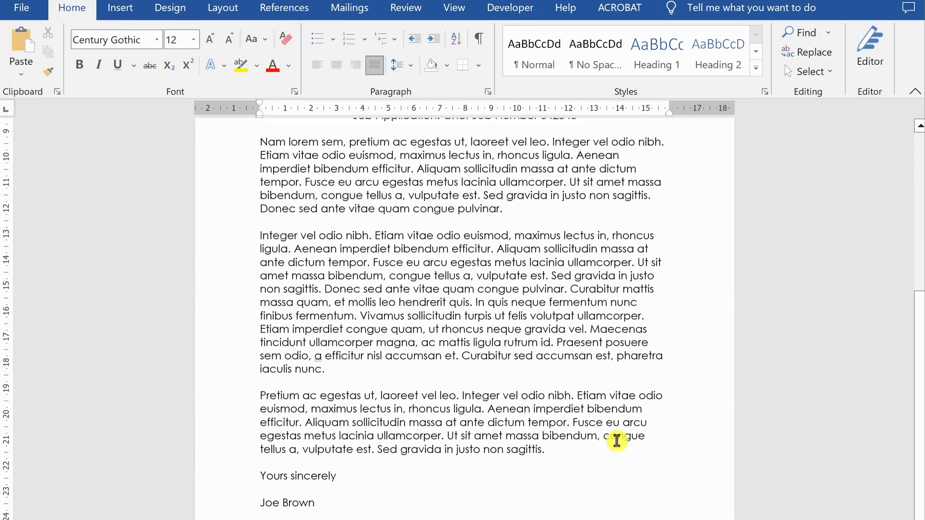
pyautogui.scroll(3, 617, 441)
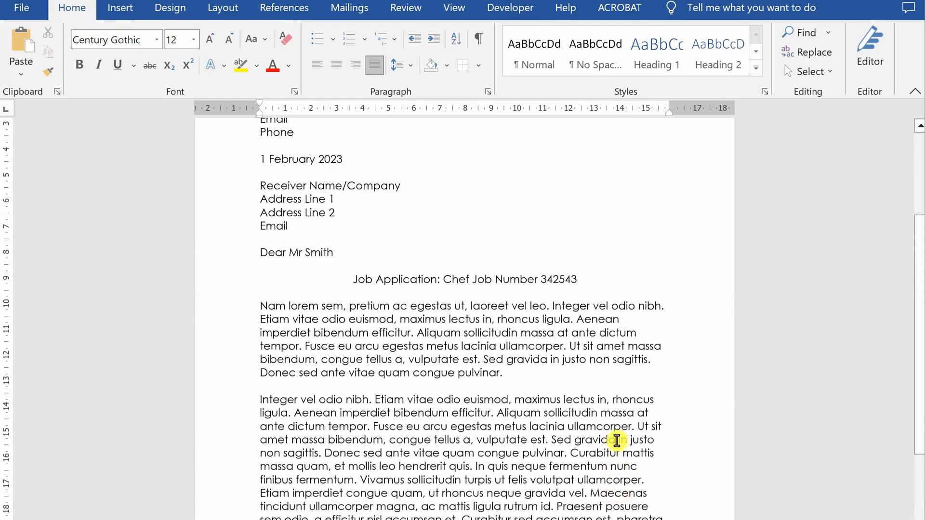
pyautogui.scroll(2, 616, 441)
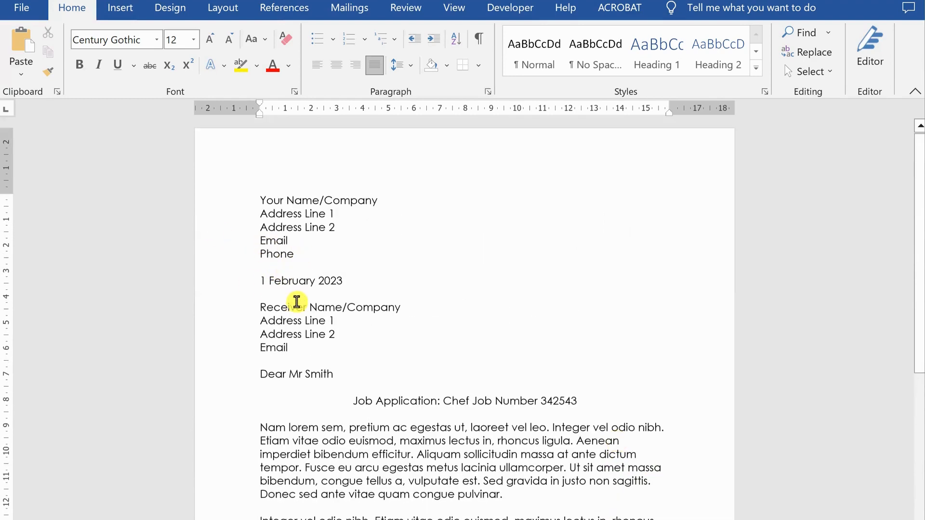
pyautogui.click(482, 44)
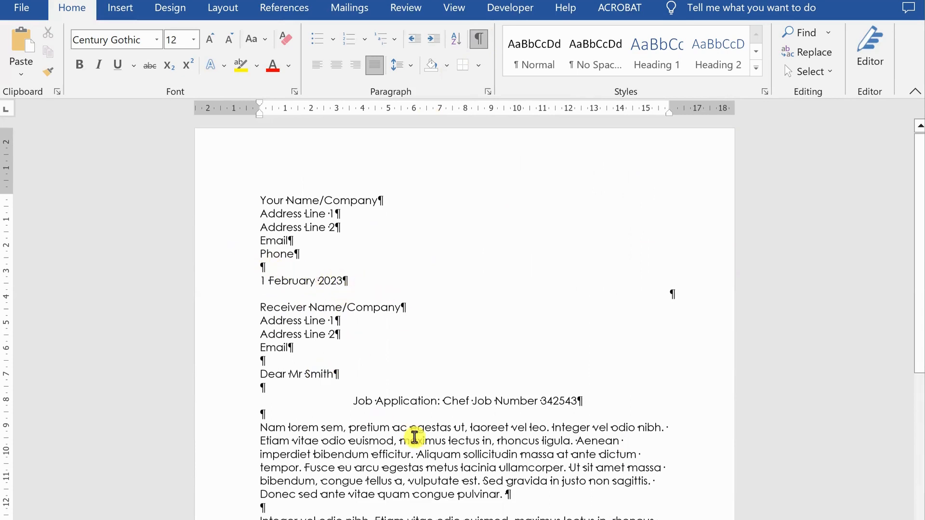
pyautogui.scroll(-3, 412, 436)
pyautogui.scroll(-12, 414, 436)
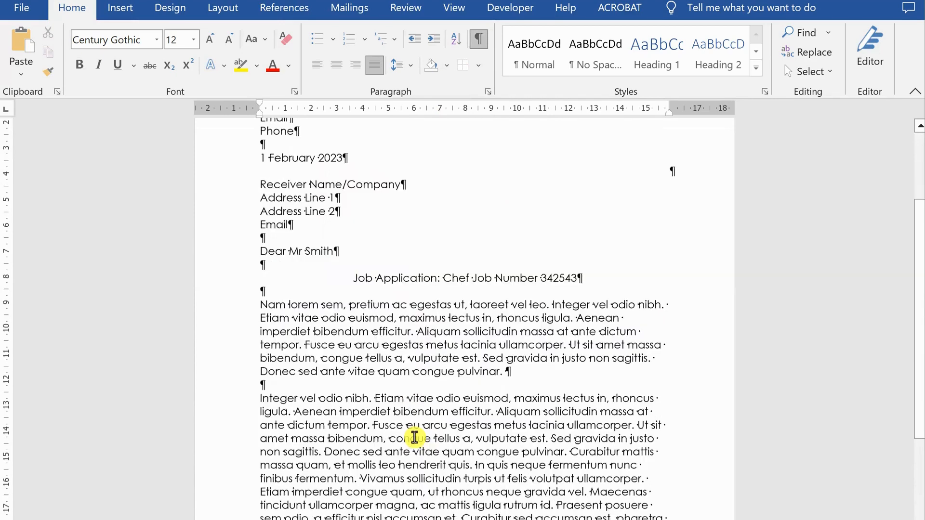
pyautogui.click(315, 499)
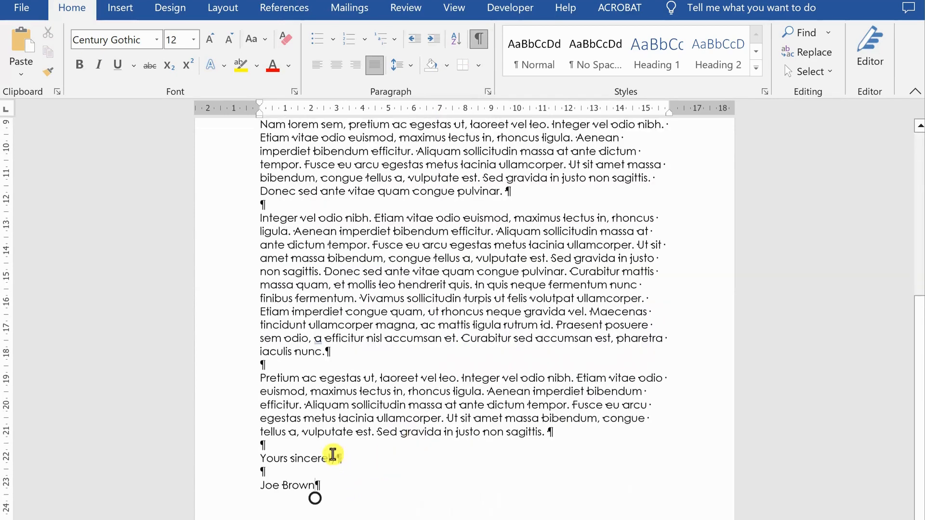
pyautogui.click(327, 446)
pyautogui.scroll(7, 492, 332)
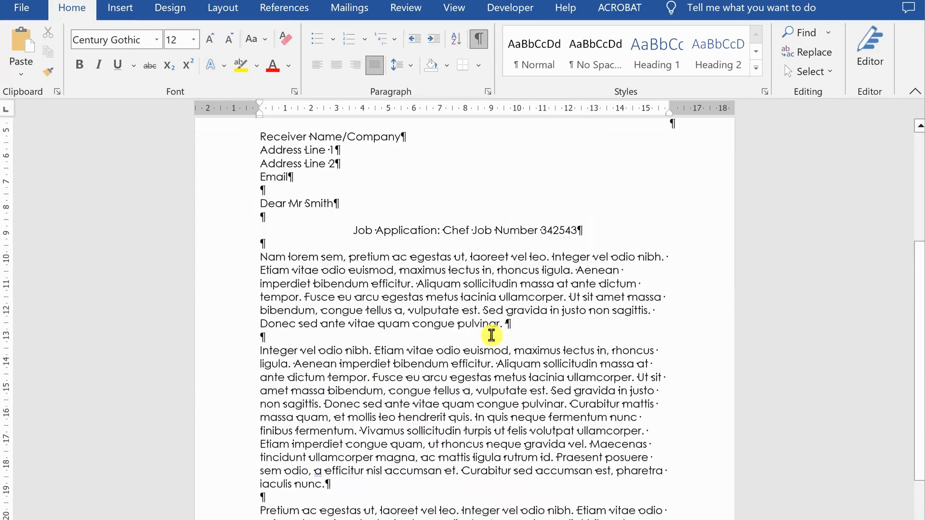
pyautogui.scroll(5, 491, 335)
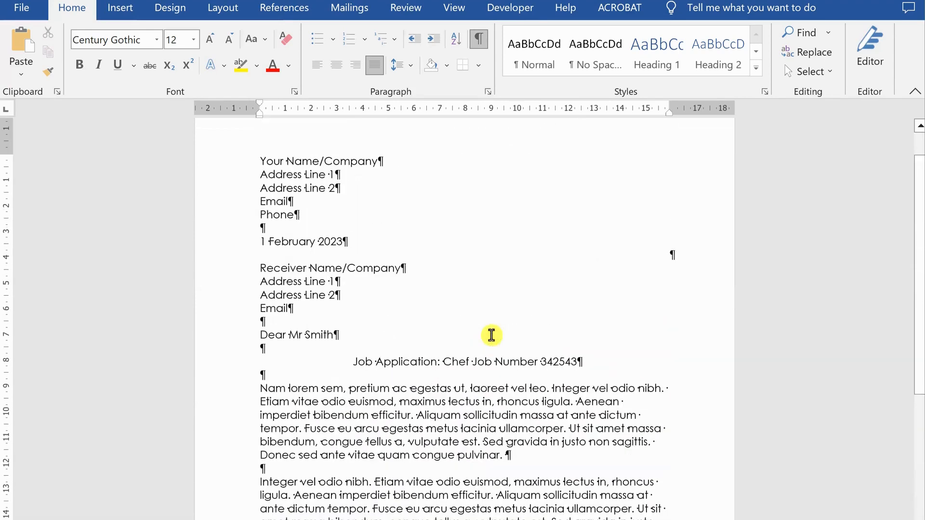
pyautogui.click(482, 42)
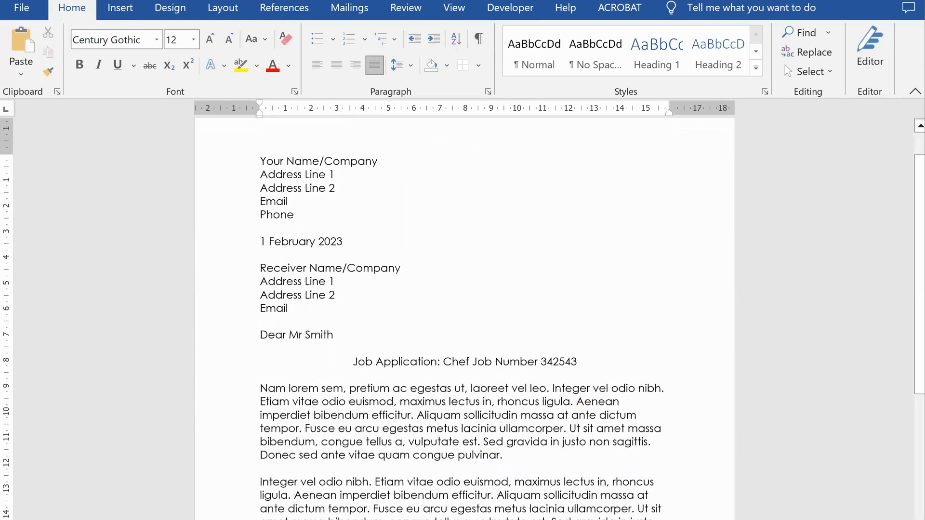
# Zoom out and review the layout of the whole letter from the sender's details to the signature.
pyautogui.scroll(-1, 465, 319)
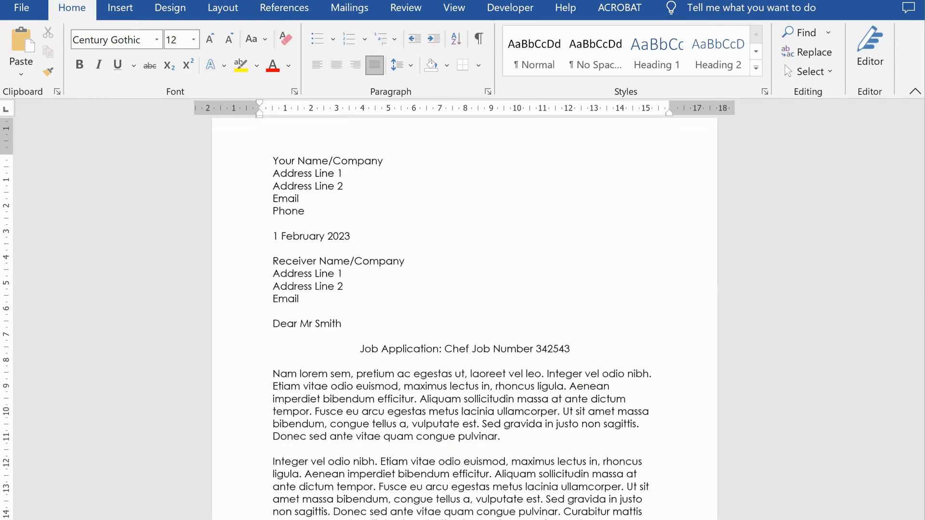
pyautogui.scroll(-1, 464, 319)
pyautogui.scroll(-1, 590, 400)
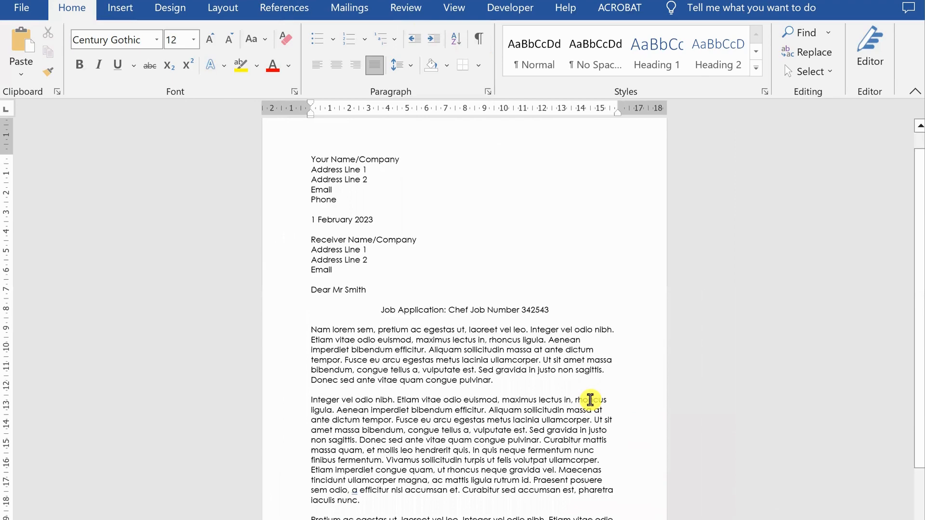
pyautogui.scroll(-4, 590, 400)
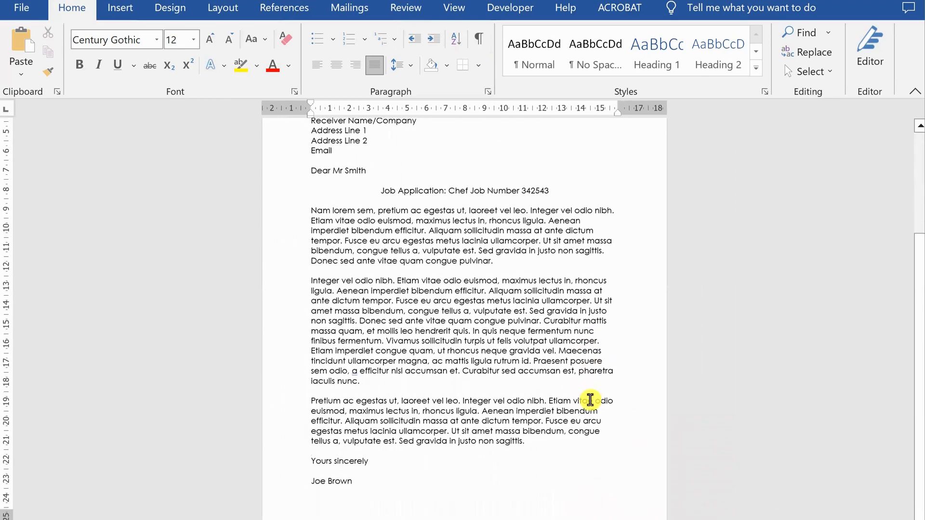
pyautogui.scroll(3, 590, 400)
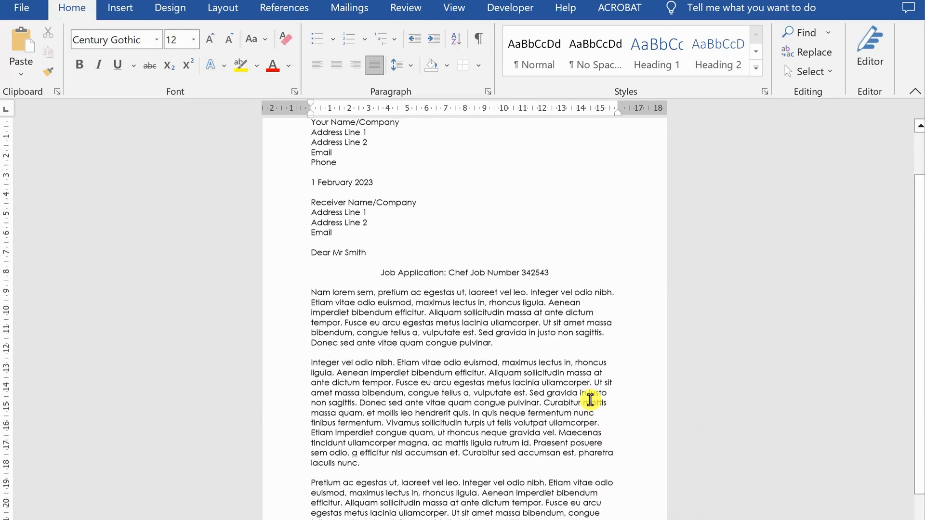
pyautogui.scroll(1, 590, 400)
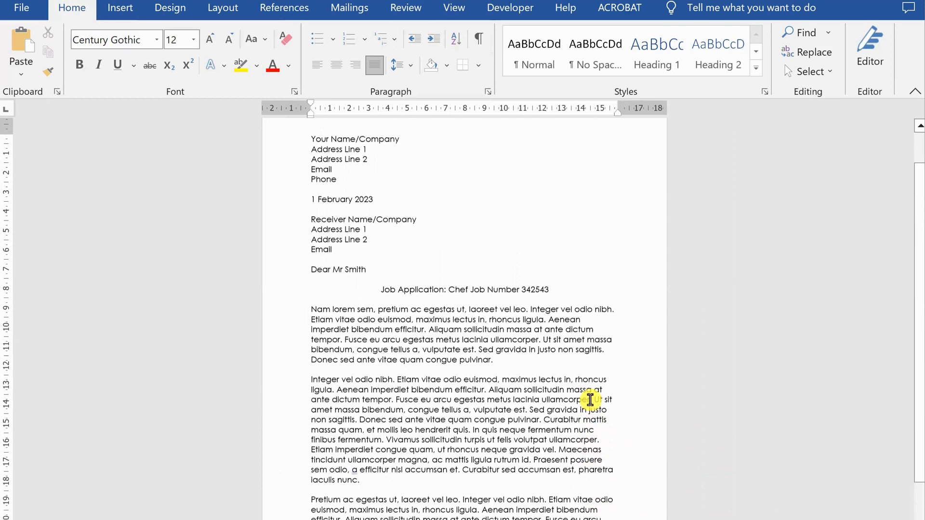